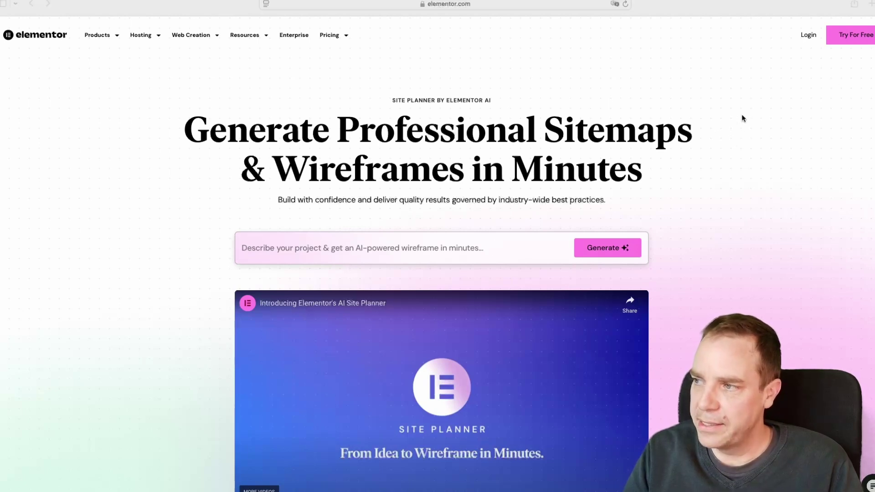
Start the AI Site Planner and enter PetSnap Studio as the site's name.
click(847, 41)
click(854, 41)
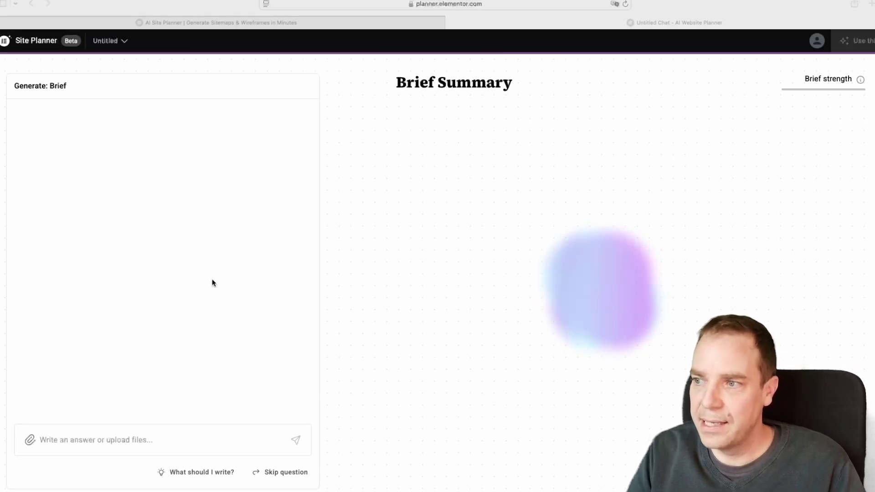
click(55, 440)
text(PetSnap Studio)
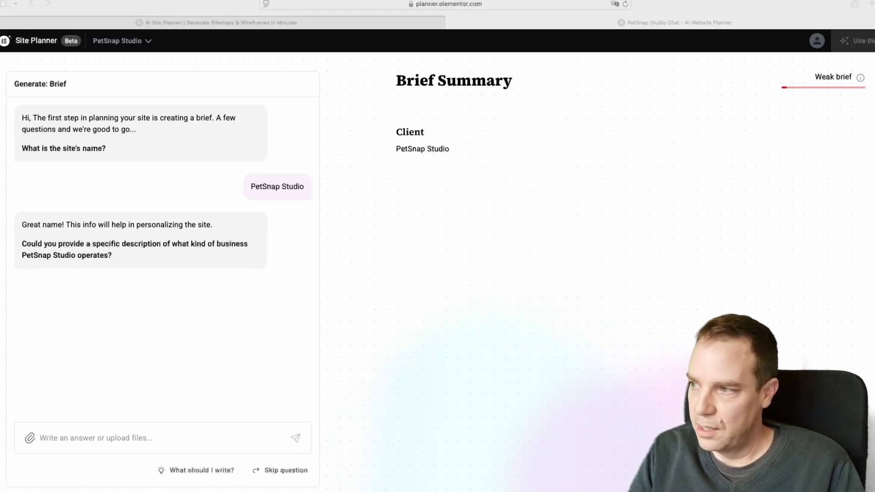
Submit the business description: a fun photo studio taking professional and funny pictures of dogs, cats and exotic pets in cute or stylish settings.
click(199, 440)
text(PetSnap Studio is a fun photo studio that takes professional and funny pictures of pets. We create memories for pet owners by capturing their dogs, cats, and even exotic pets in cute or stylish settings.)
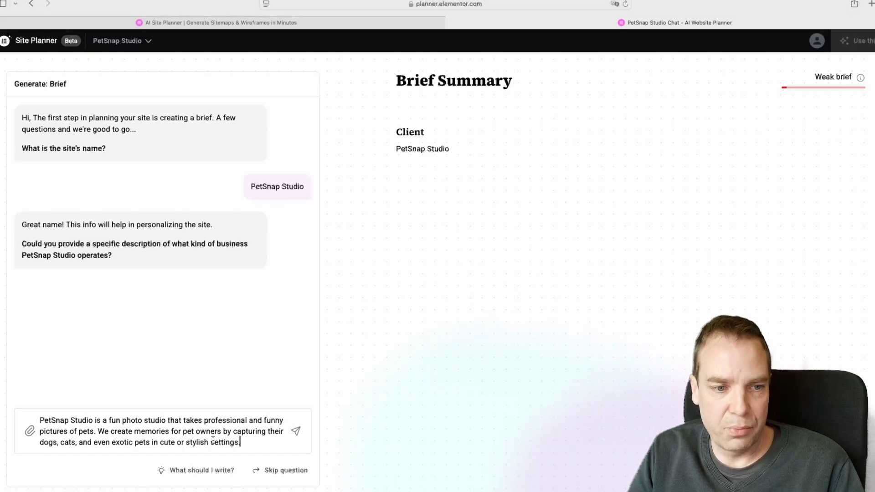
click(296, 432)
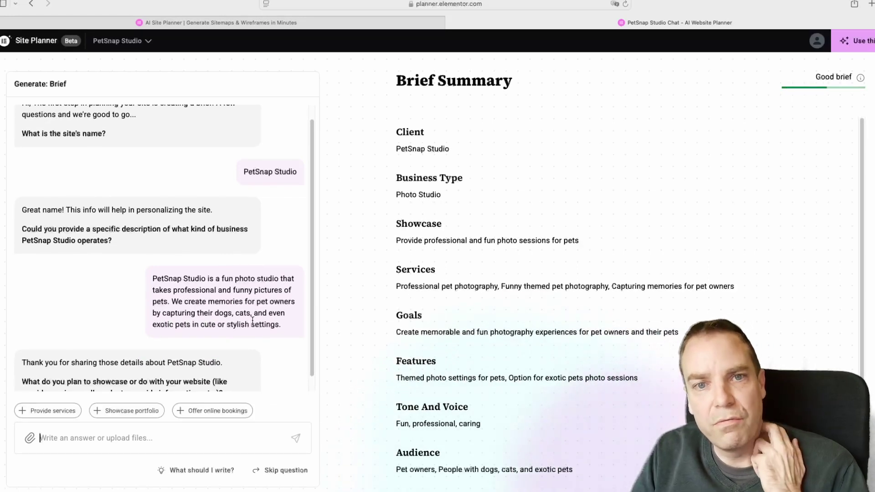
Answer what the site offers: bookable pet photo sessions with props and costumes, prints, albums, mugs, t-shirts, holiday shoots and birthday packages.
scroll(139, 294, down, 1)
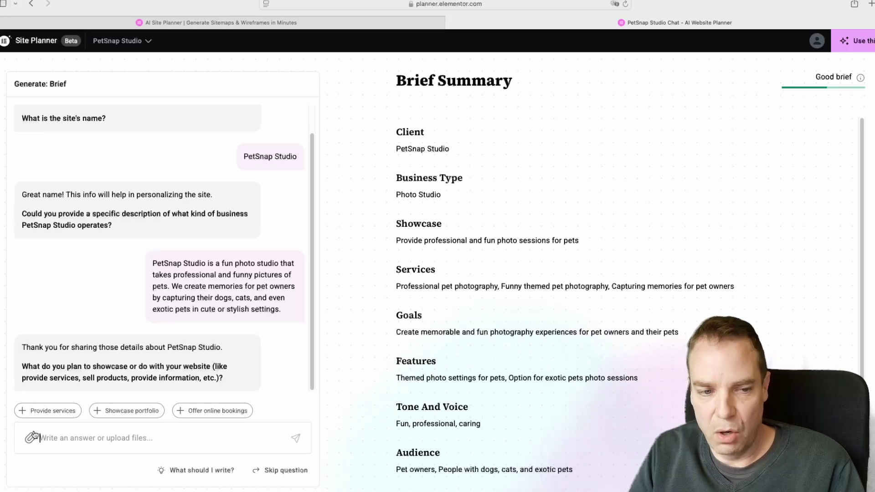
key(super+Tab)
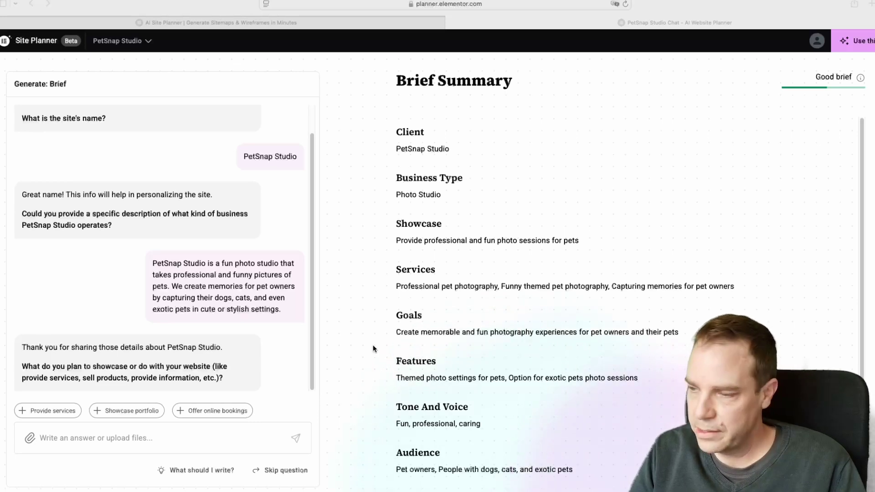
click(64, 437)
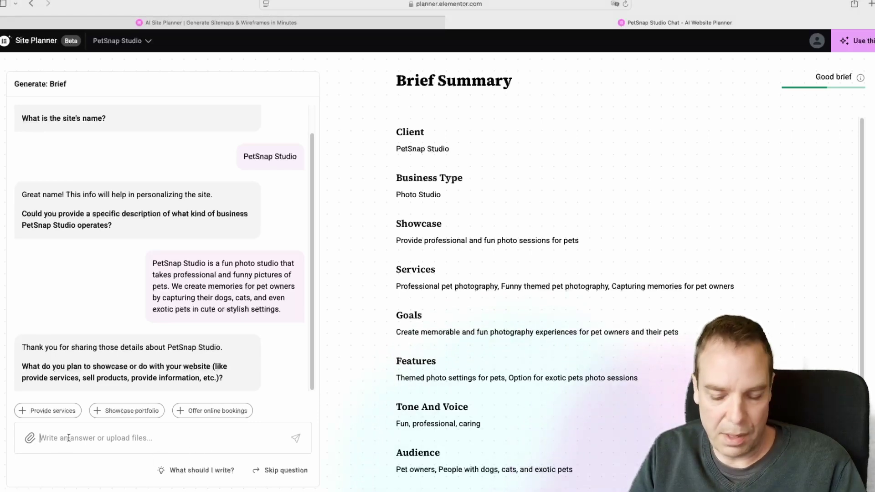
key(super+v)
key(Return)
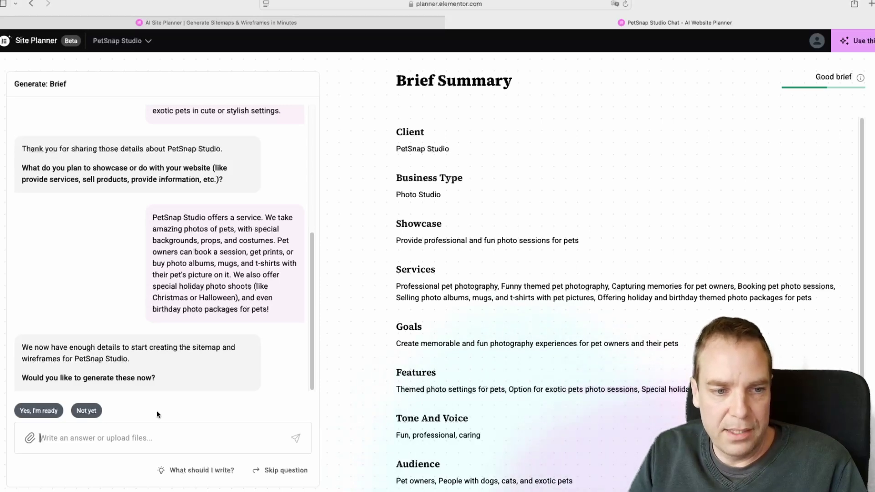
Answer Not yet to generation and submit primary goals: easy online booking, attractive pet photos, trust-building reviews and a step-by-step session explanation.
click(87, 412)
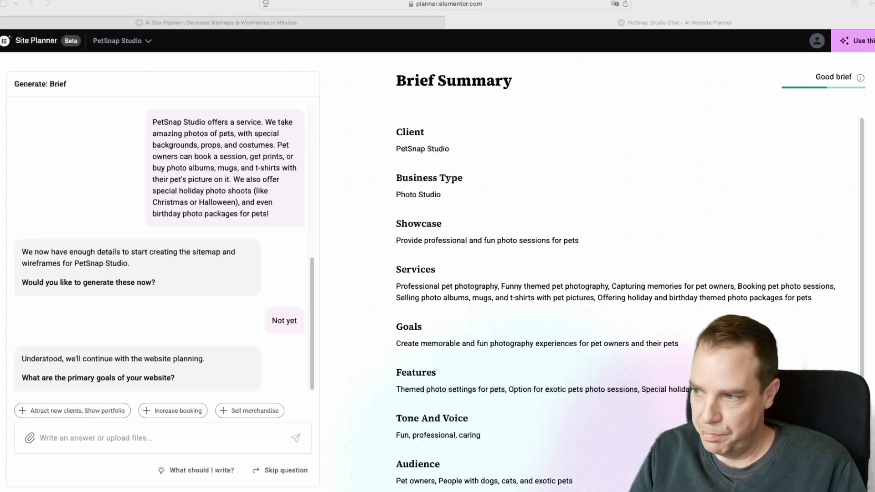
click(102, 441)
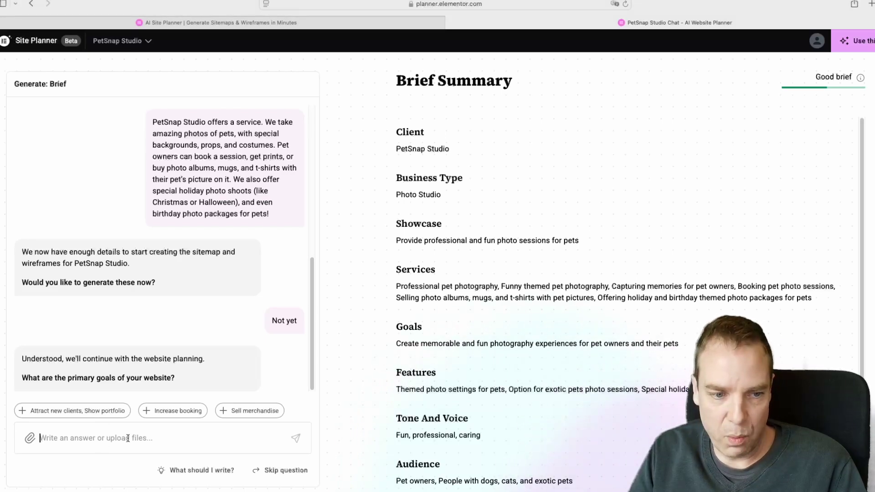
key(super+v)
key(Return)
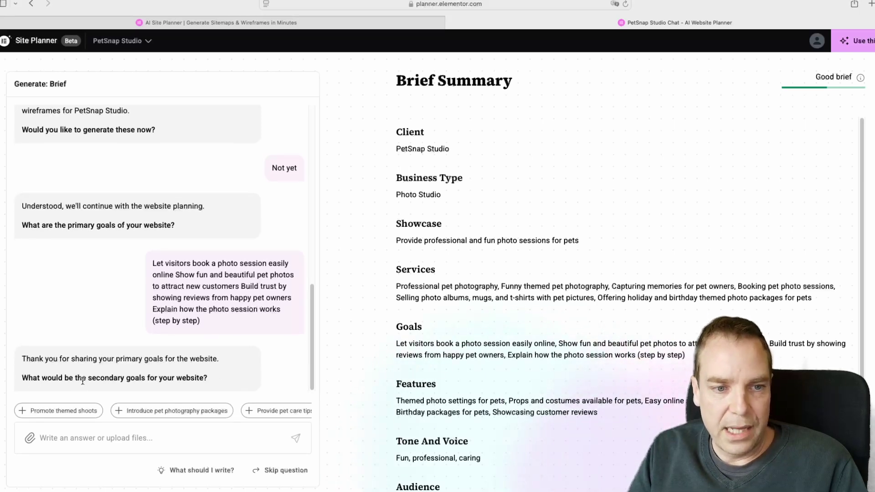
Submit the secondary goals: newsletter sign-ups, birthday packages and holiday specials, photo product orders, and Instagram and social media growth.
key(super+Tab)
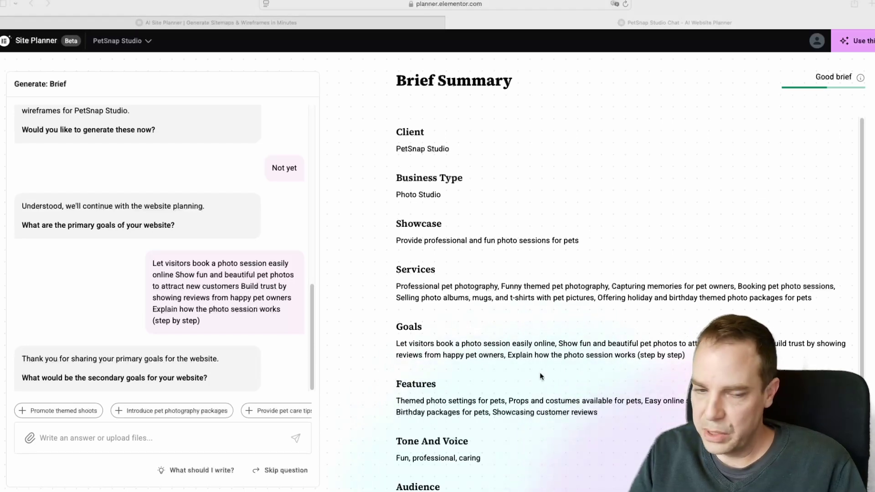
click(82, 438)
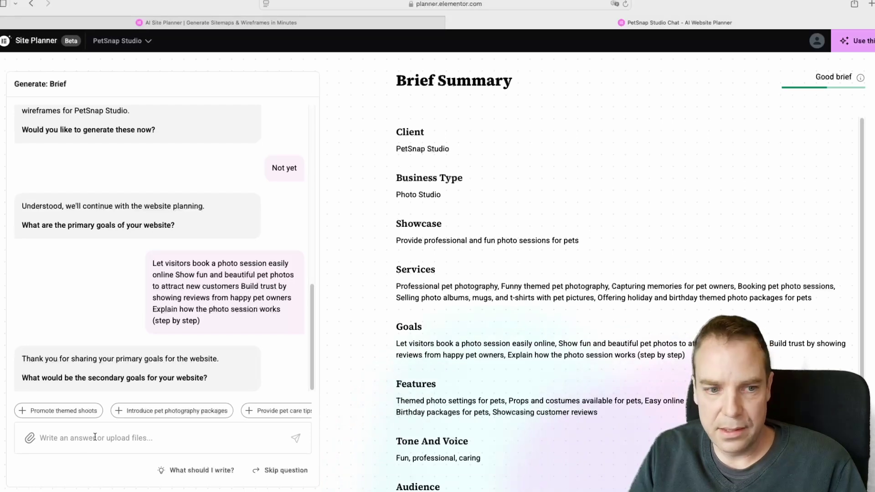
text(Get people to sign up for our newsletter (with tips and pet photo ideas) Show off our pet birthday packages and holiday specials Let people order photo products (mugs, calendars, etc.) Grow our Instagram and social media followers)
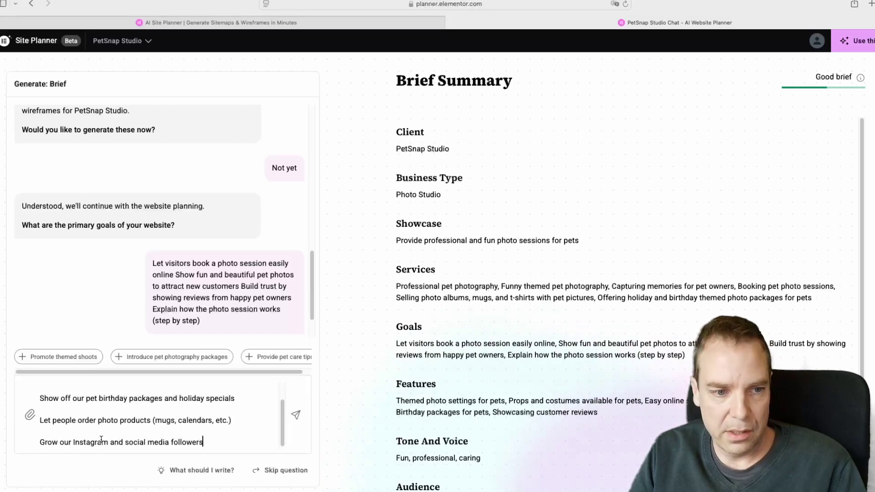
click(300, 418)
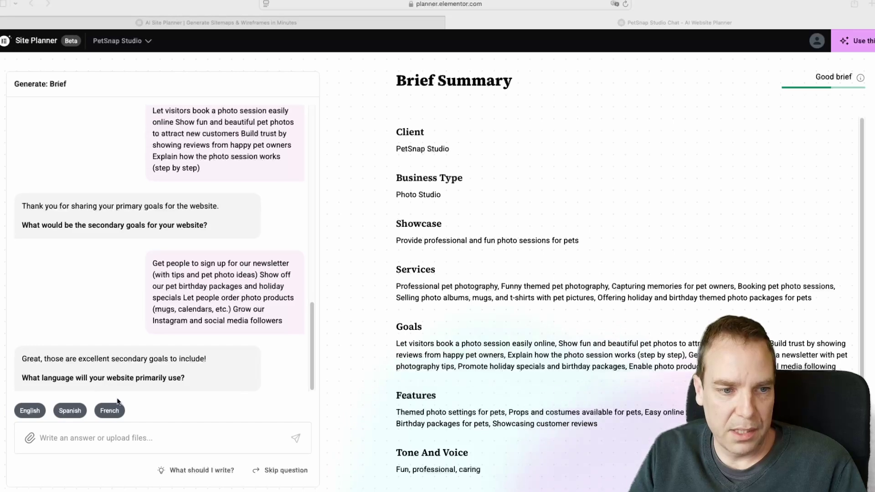
Choose English and submit core features: big homepage photo, Book Now button, gallery, session guide, testimonials, contact form, Instagram link, products and pricing page, optional blog.
click(16, 422)
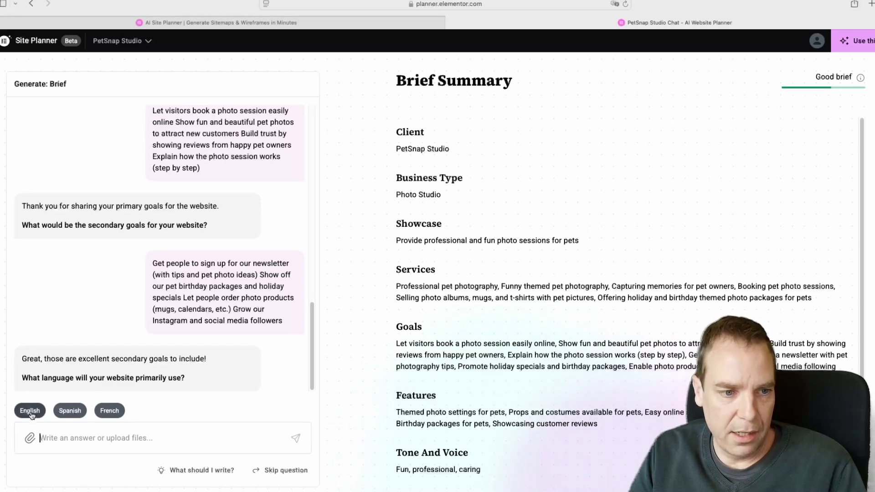
click(31, 411)
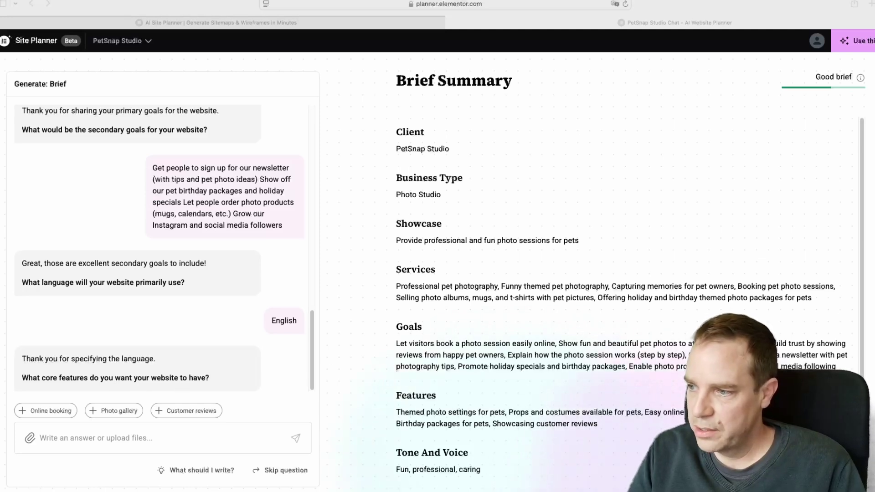
click(48, 441)
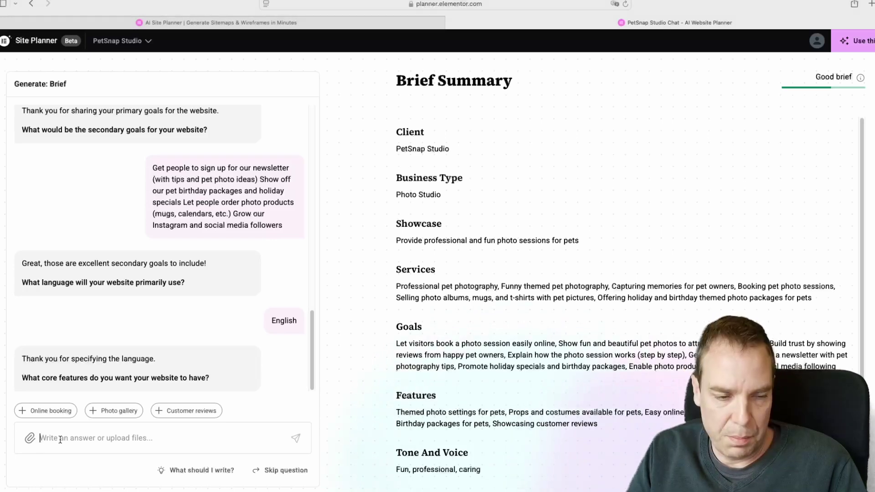
key(super+v)
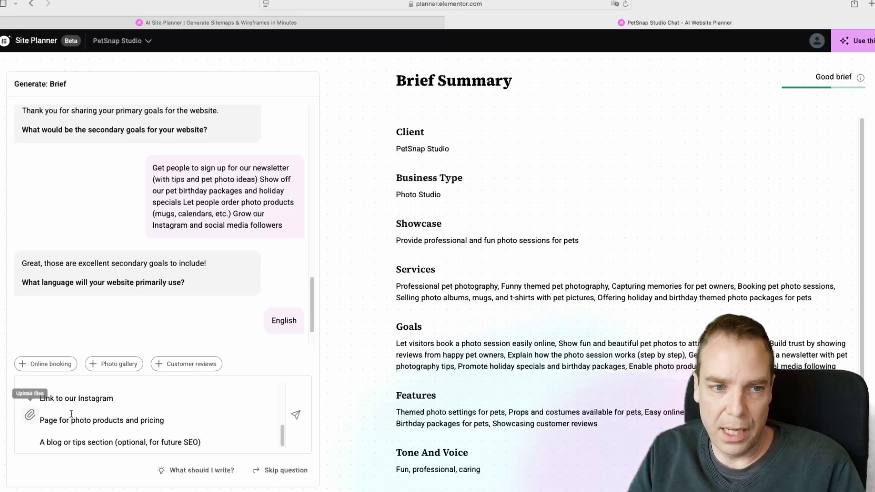
click(297, 416)
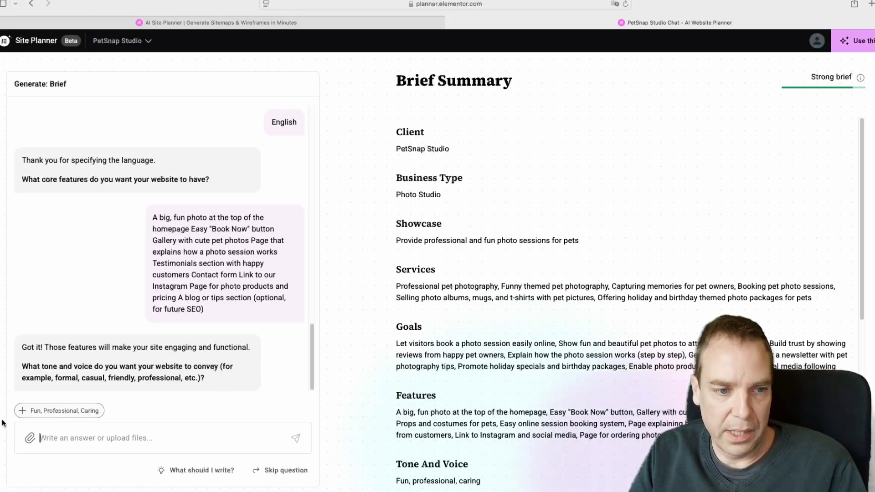
Answer the tone and voice question with only Professional, removing Fun and Caring from the suggested answer.
click(67, 414)
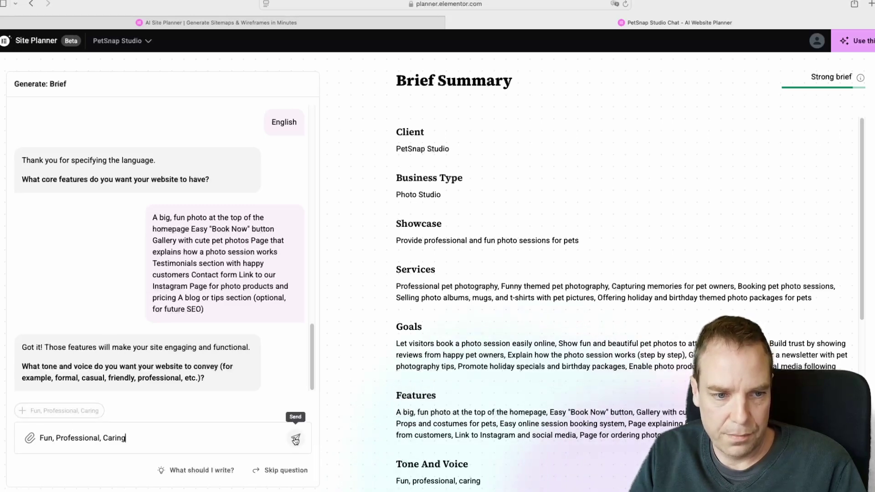
drag(56, 439, 25, 440)
key(BackSpace)
click(120, 439)
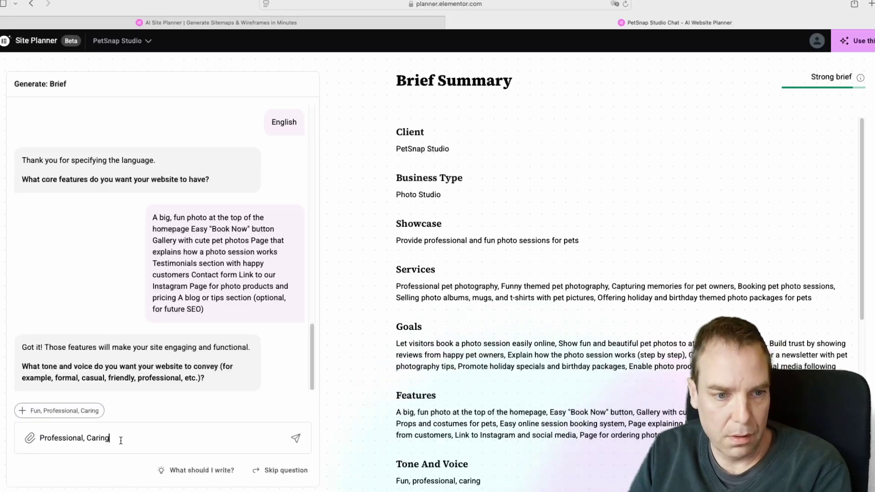
key(BackSpace)
key(BackSpace)
key(BackSpace)
key(BackSpace)
key(BackSpace)
key(BackSpace)
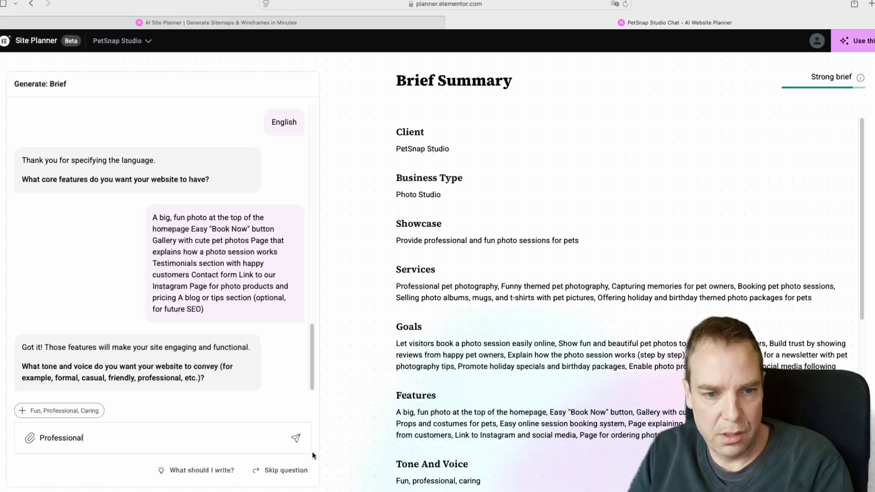
click(294, 429)
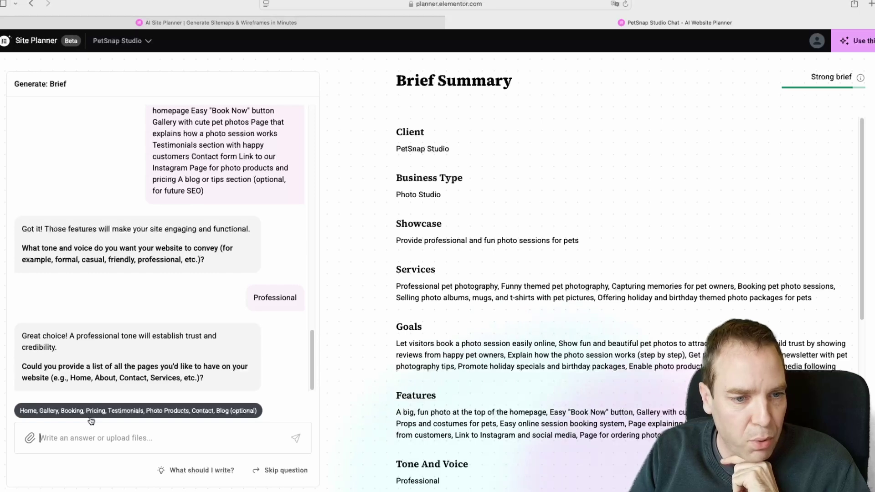
Accept the suggested page list from Home to Blog (optional) and submit pet owners, families with pets and animal lovers as the target audience.
click(108, 414)
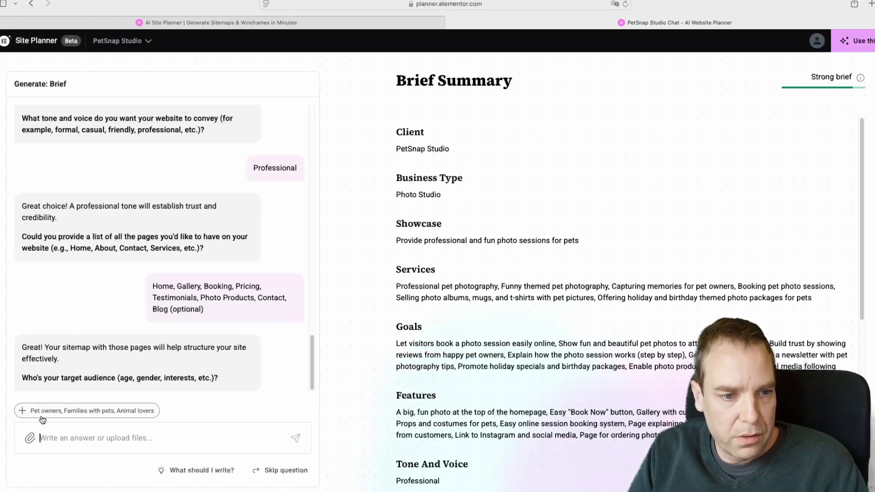
click(71, 414)
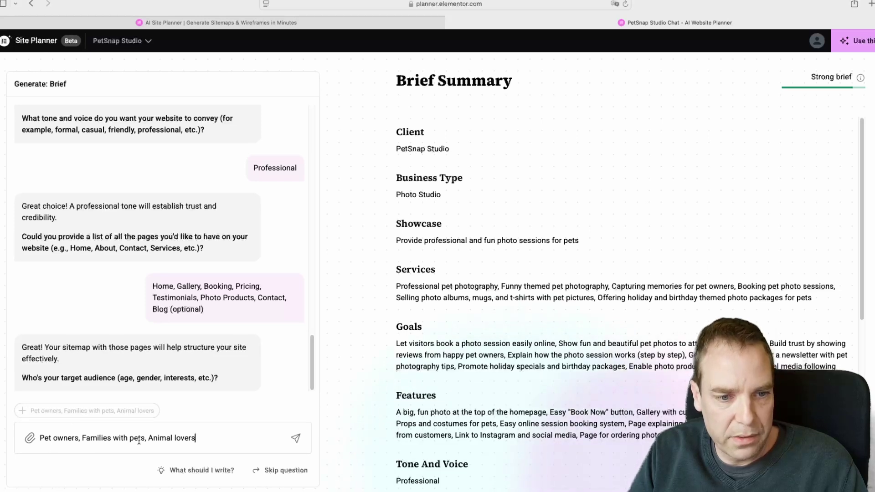
click(296, 438)
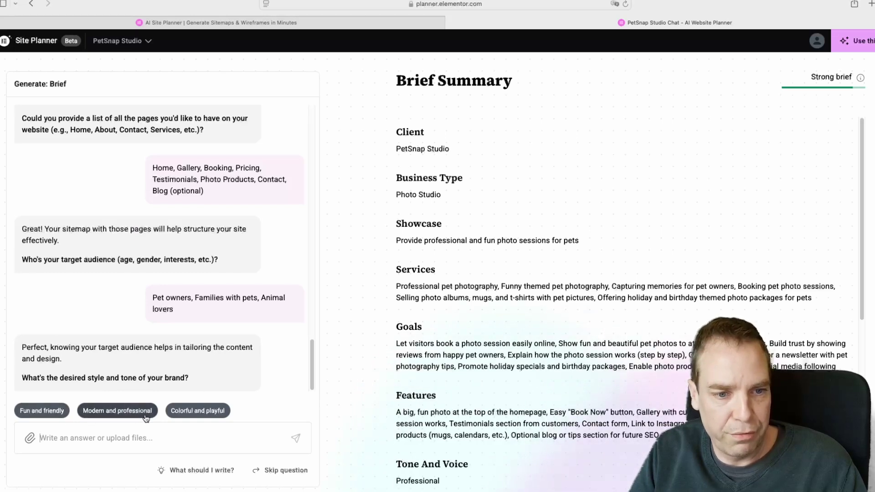
Choose Colorful and playful as the brand style and submit Facebook integration as the required integration.
click(215, 412)
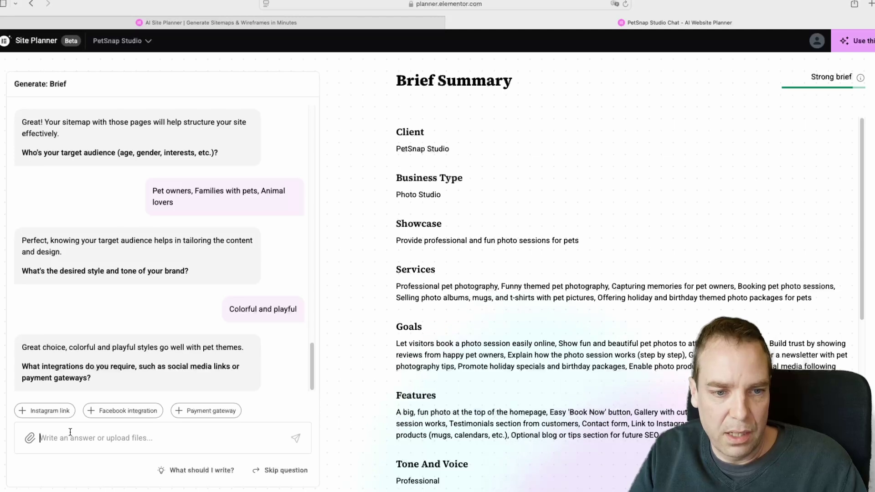
click(128, 415)
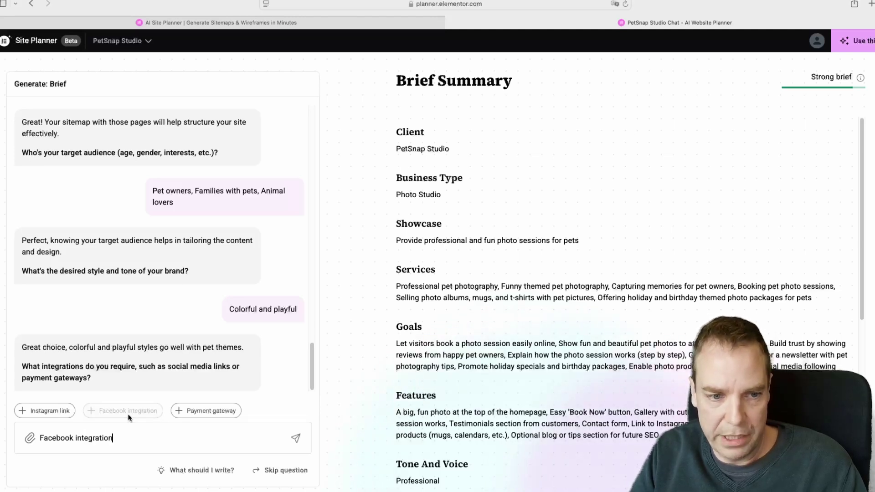
click(296, 439)
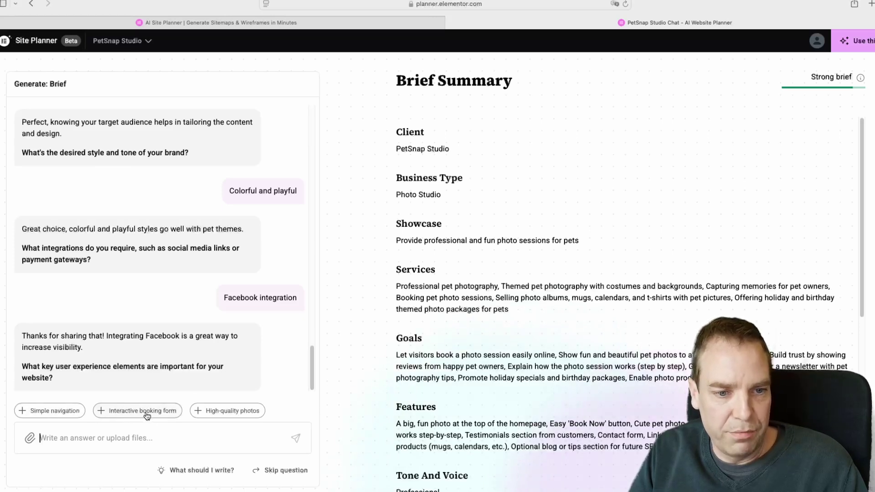
Submit simple navigation, high-quality photos and an interactive booking form as the key user experience elements.
click(48, 413)
click(214, 412)
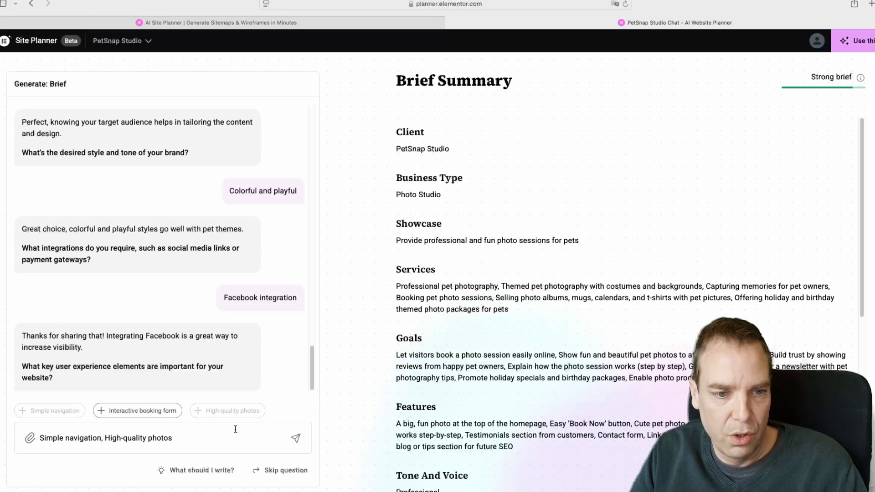
click(151, 417)
click(295, 438)
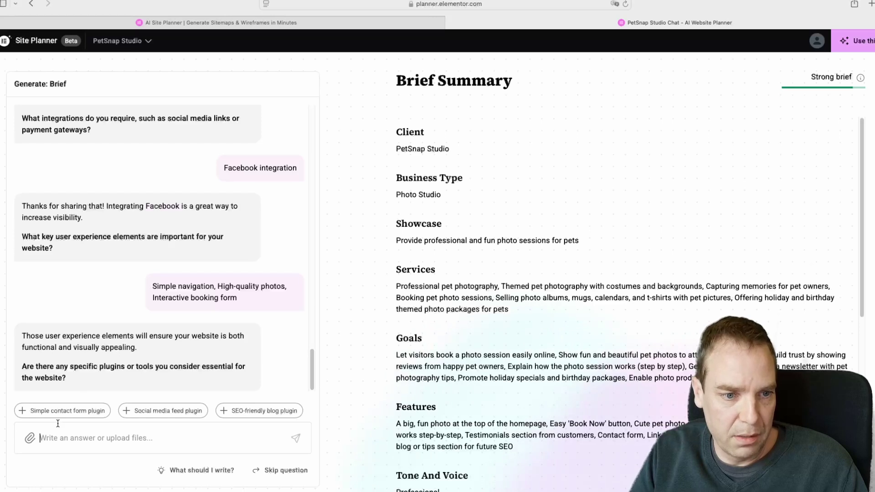
Submit a simple contact form plugin and an SEO-friendly blog plugin as the essential plugins.
click(72, 411)
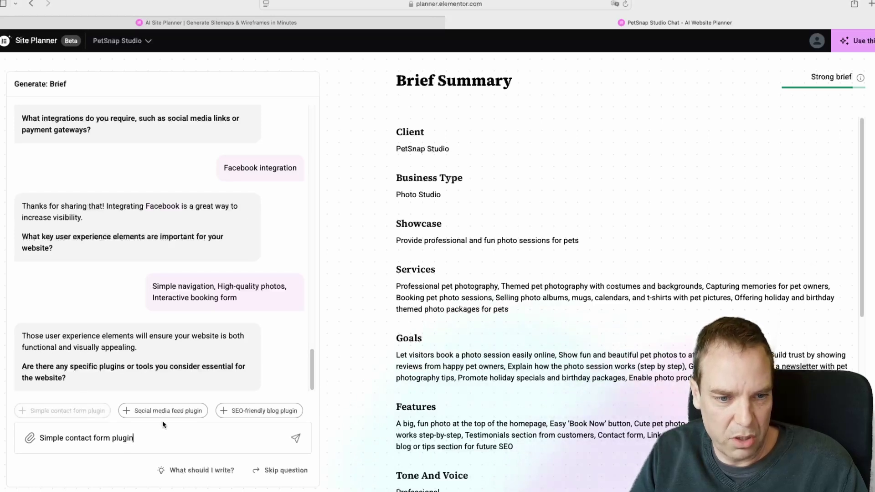
click(253, 417)
click(295, 439)
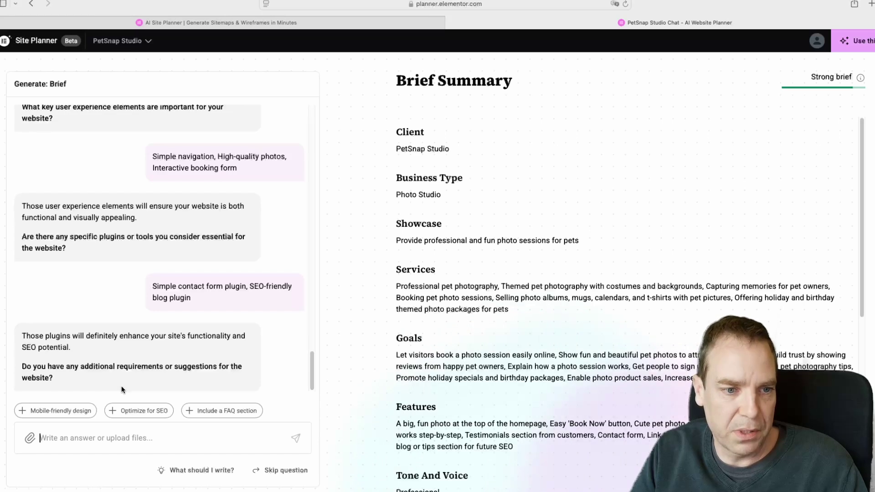
Submit mobile-friendly design, Optimize for SEO and Include a FAQ section as the additional website requirements.
click(79, 414)
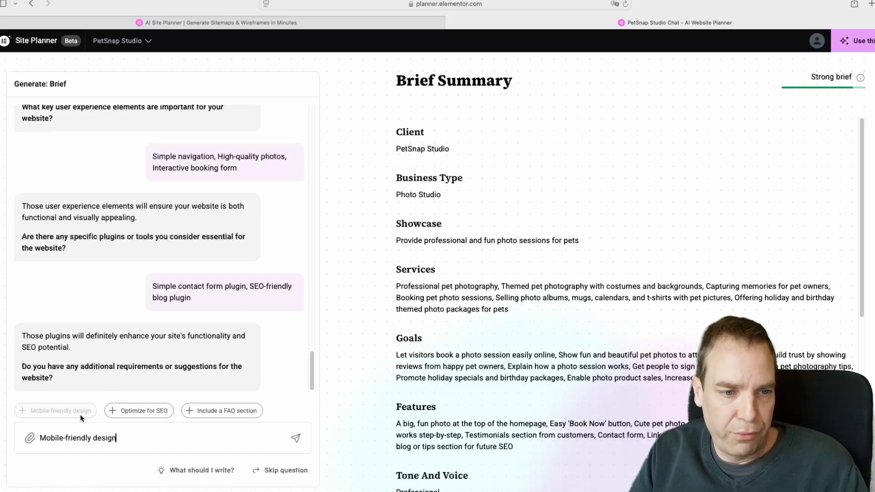
click(148, 417)
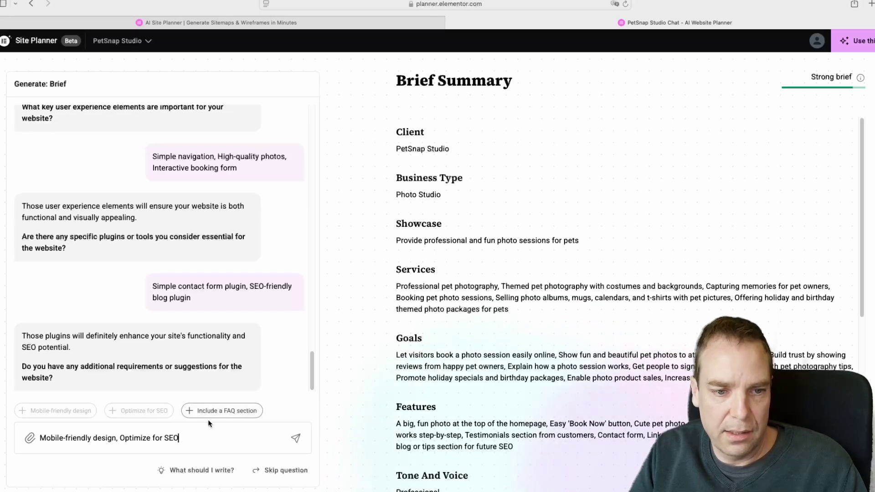
click(220, 413)
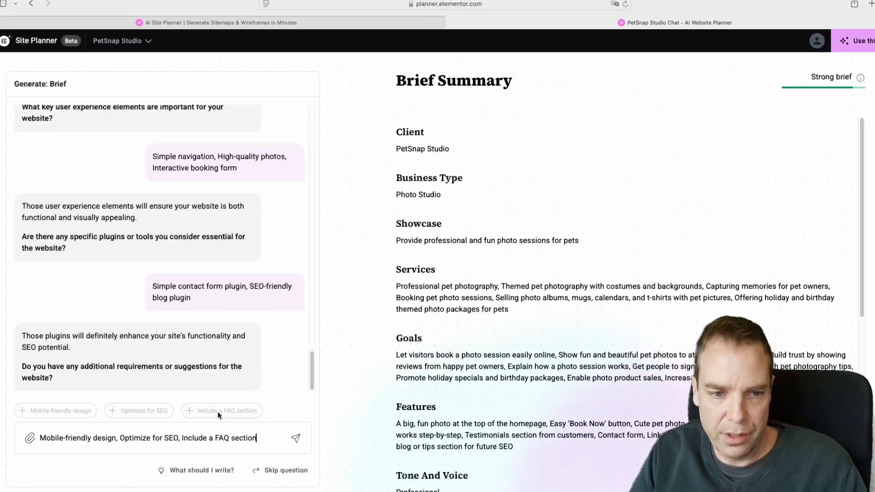
click(296, 439)
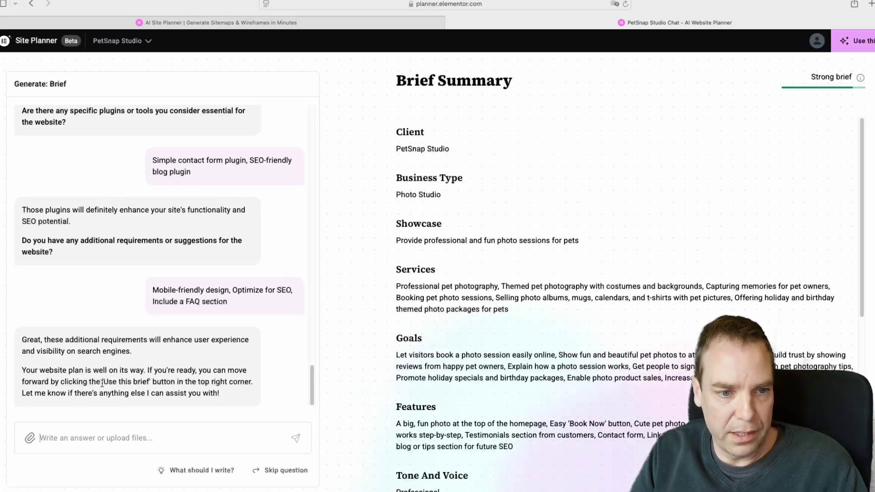
Review the full brief summary and use the brief to generate the sitemap.
scroll(687, 305, down, 10)
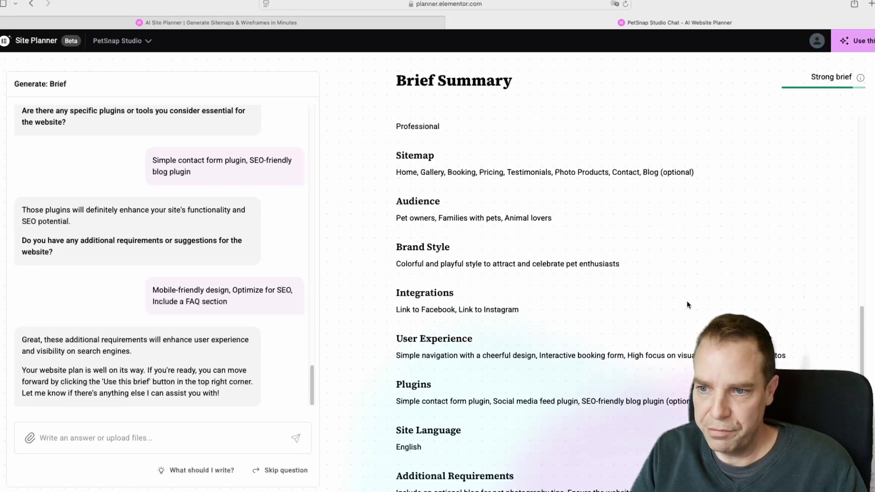
scroll(687, 301, up, 10)
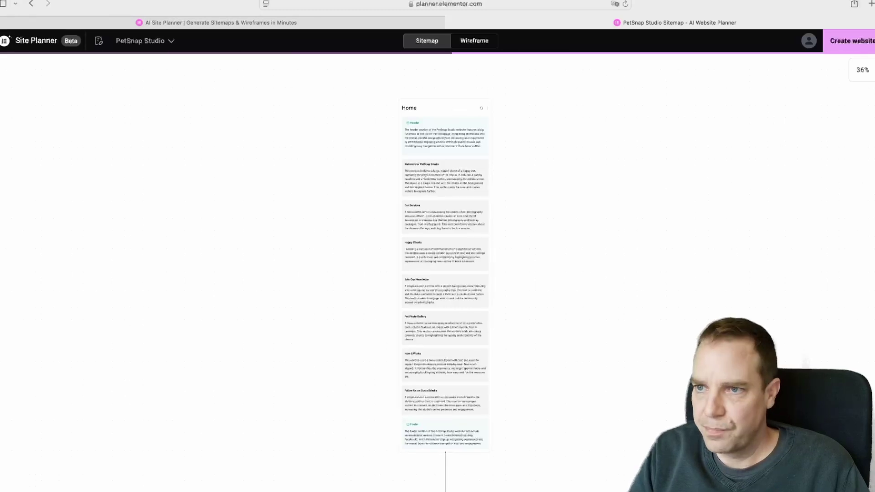
Set the sitemap zoom to 100% and examine the Home page's sections from the header down to the footer.
click(872, 72)
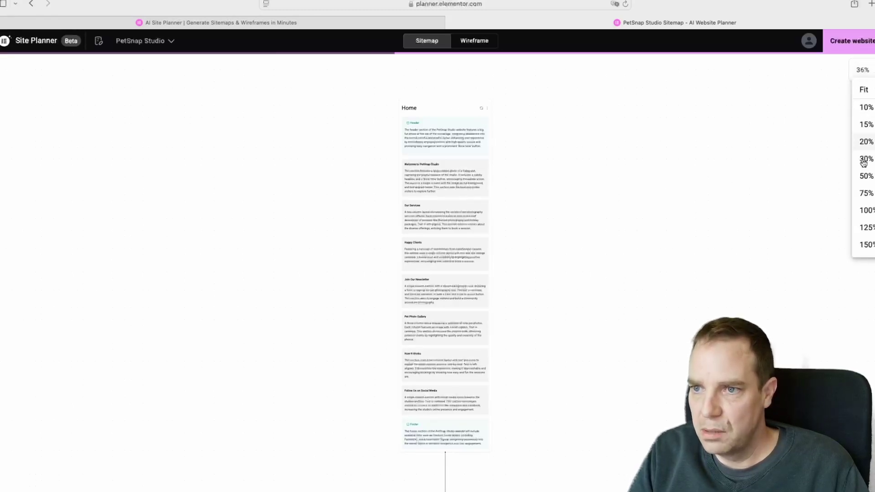
click(866, 211)
scroll(298, 228, up, 10)
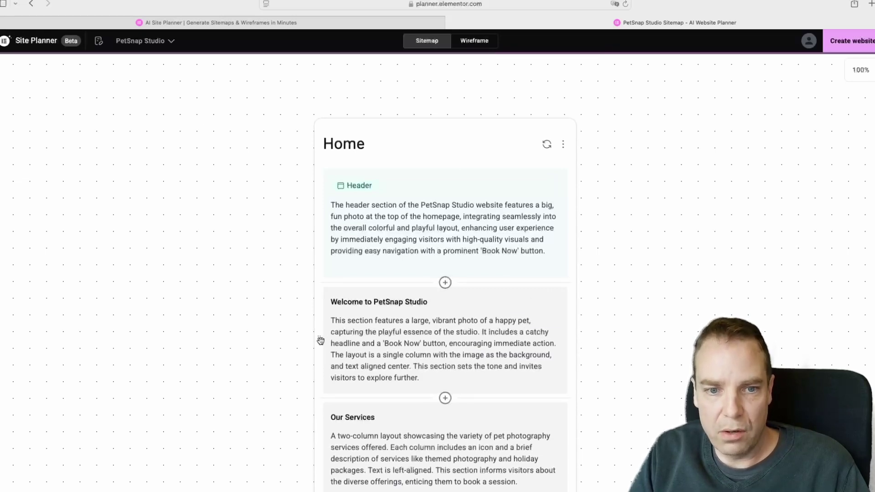
mouse_move(321, 339)
mouse_down()
mouse_move(324, 207)
mouse_move(316, 330)
mouse_up()
scroll(490, 317, down, 2)
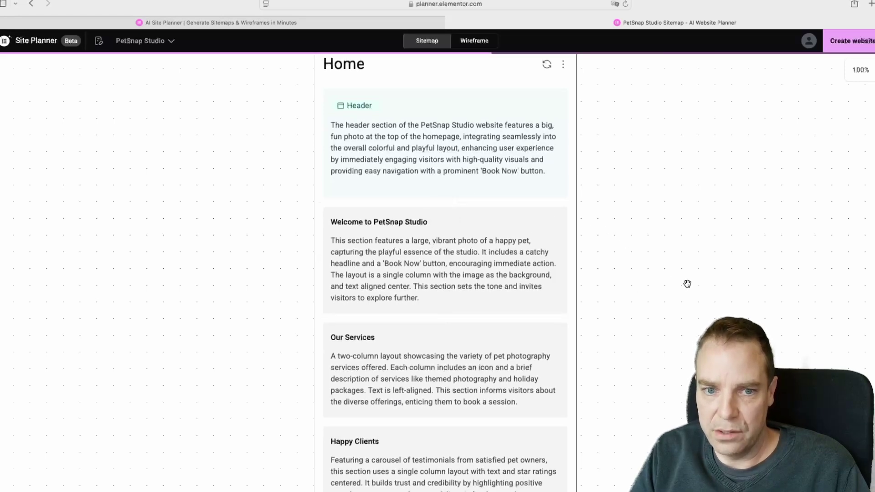
scroll(688, 284, down, 5)
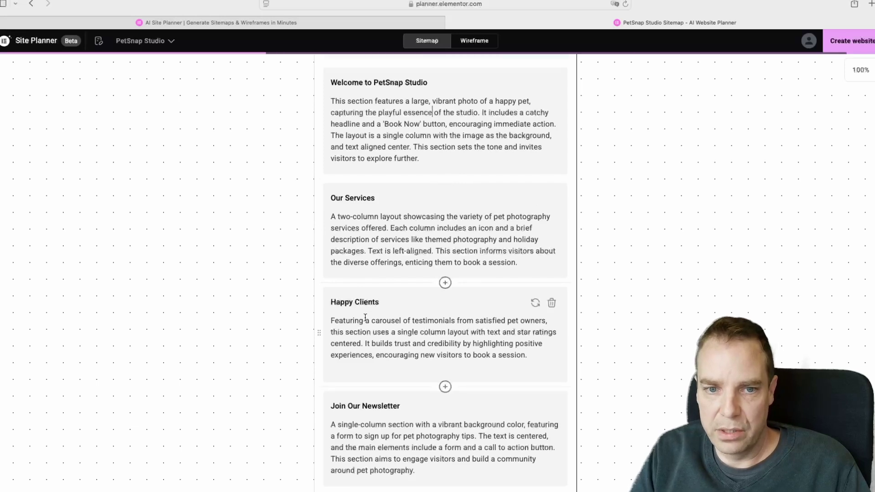
scroll(567, 289, down, 12)
scroll(649, 231, up, 5)
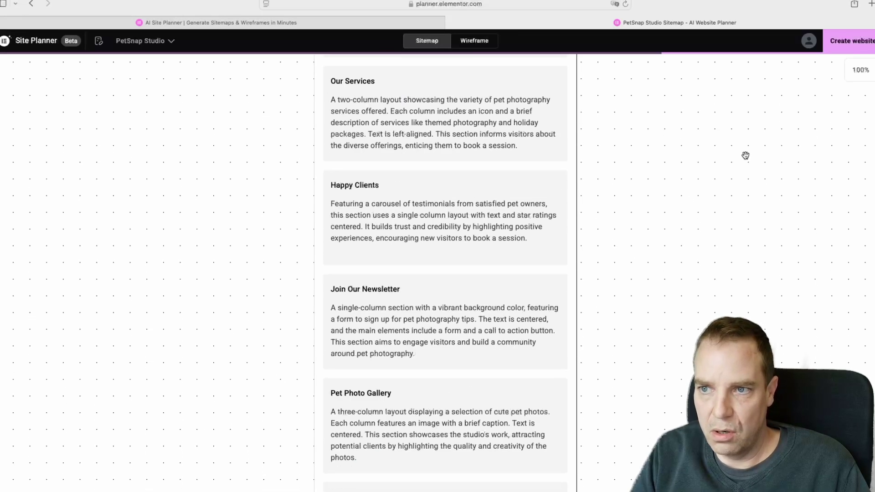
scroll(745, 155, down, 15)
scroll(670, 182, up, 3)
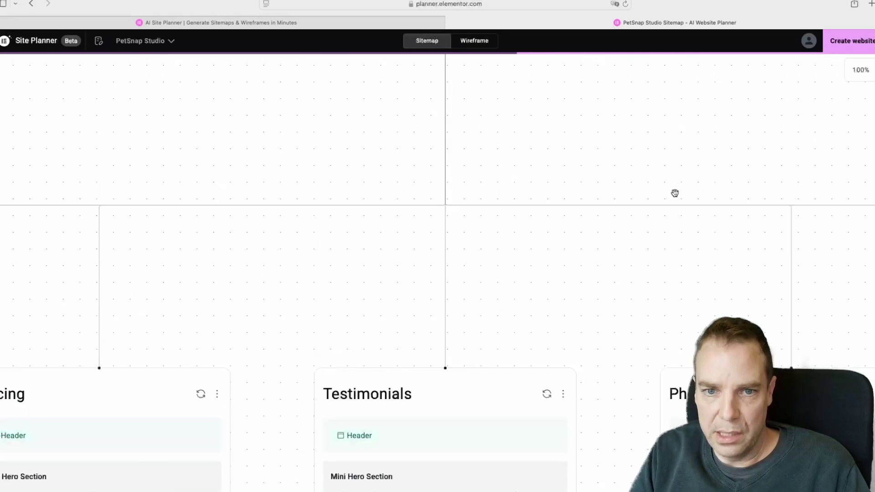
Examine the sections planned for the Gallery and Booking pages in the sitemap.
scroll(235, 261, left, 20)
scroll(260, 273, down, 6)
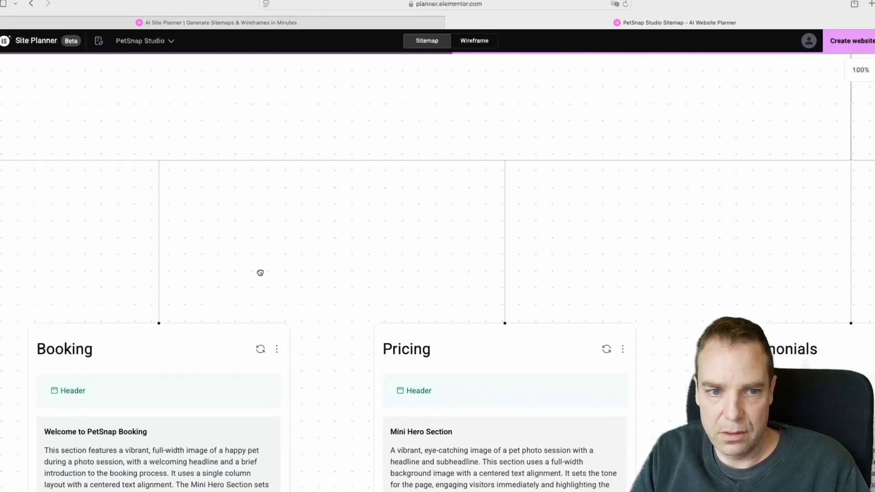
scroll(500, 209, right, 5)
scroll(500, 209, up, 3)
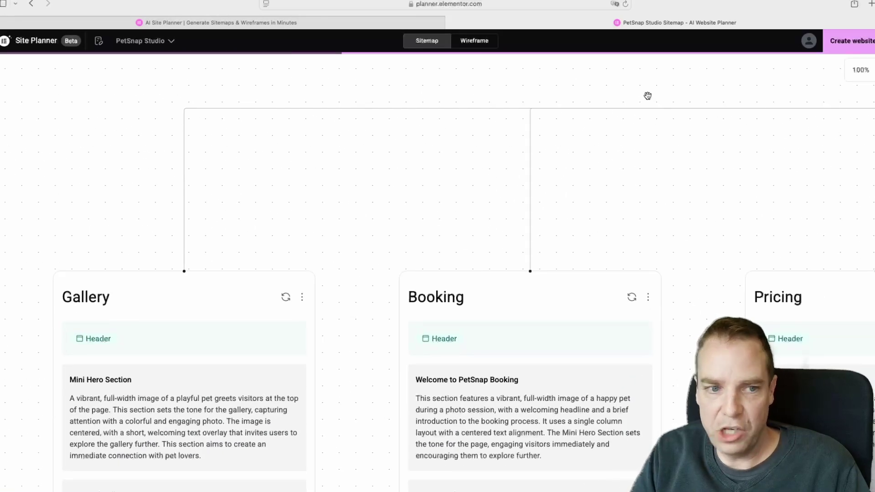
scroll(217, 250, down, 3)
scroll(254, 180, left, 1)
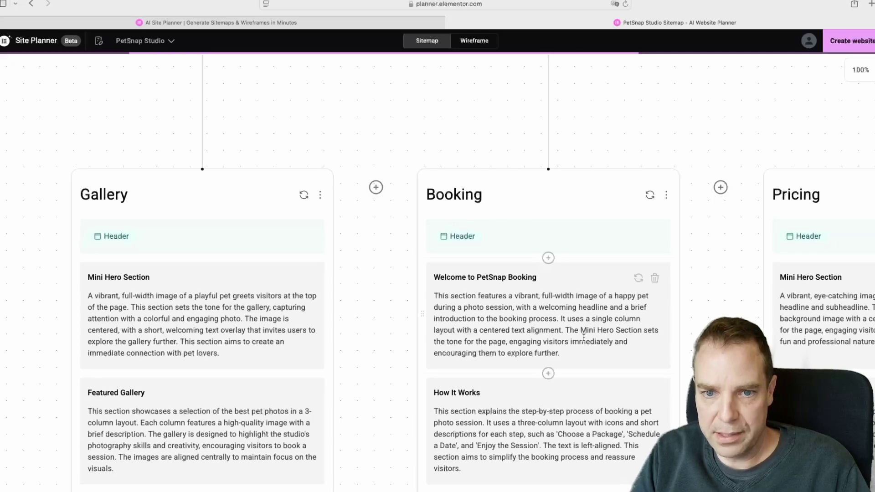
scroll(451, 252, down, 2)
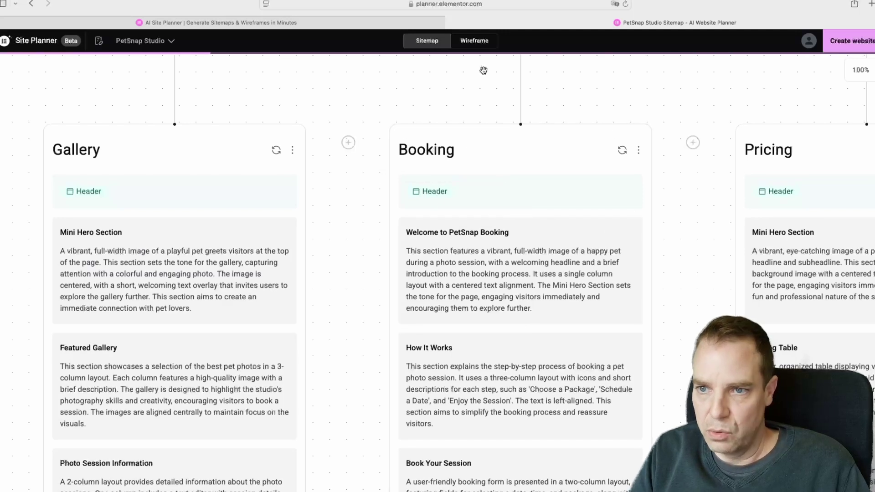
Examine the sitemap's row of subpages from Pricing through Testimonials and Photo Products, returning to Gallery and Booking to see where pages can be added.
drag(730, 239, 364, 240)
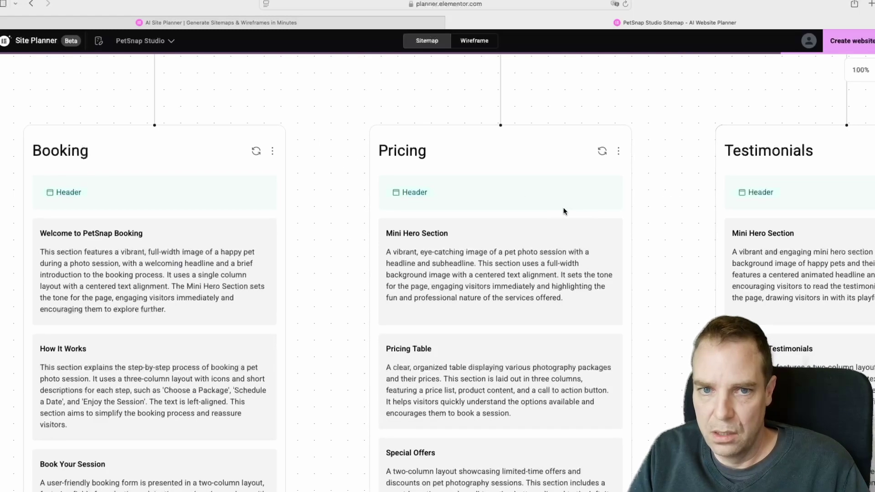
drag(673, 101, 342, 133)
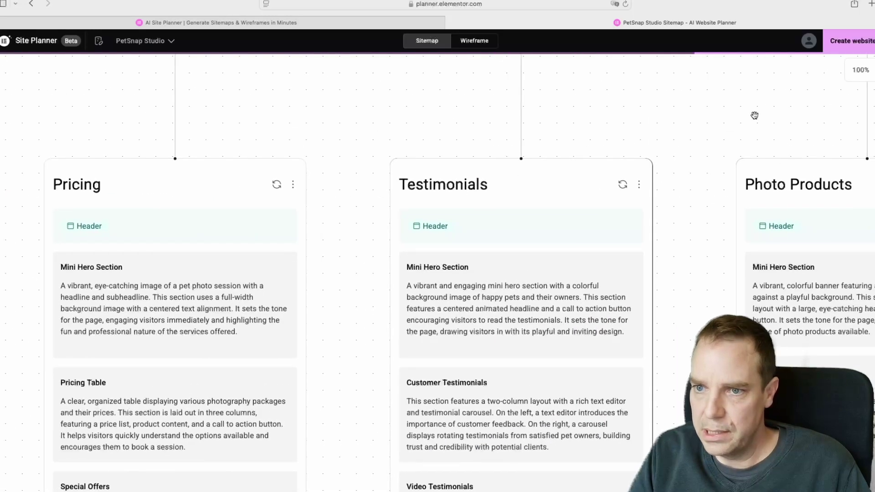
drag(768, 104, 401, 120)
drag(741, 133, 465, 127)
drag(786, 139, 814, 146)
drag(385, 166, 821, 159)
drag(305, 143, 673, 173)
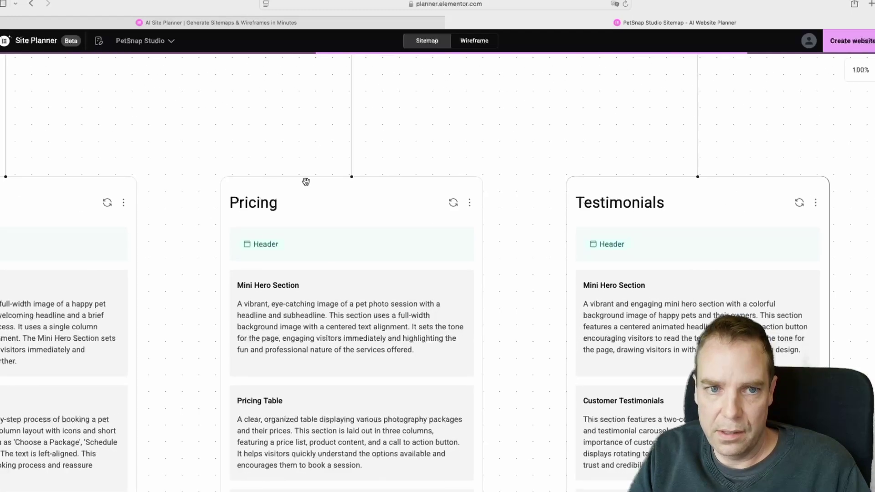
drag(238, 133, 549, 145)
drag(250, 160, 491, 124)
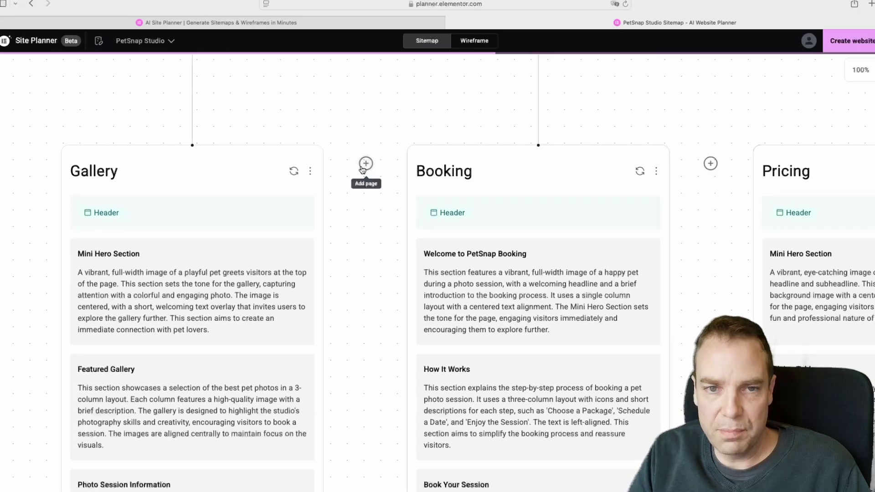
drag(694, 121, 512, 77)
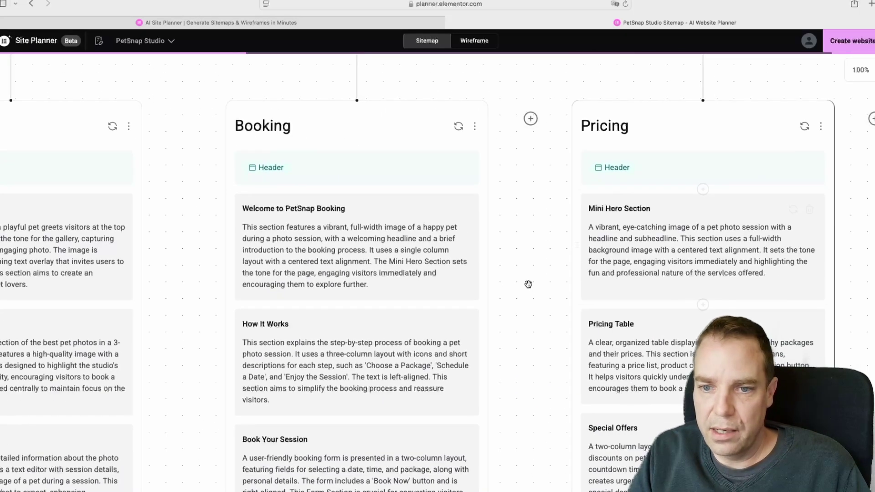
scroll(584, 233, down, 1)
scroll(729, 228, up, 4)
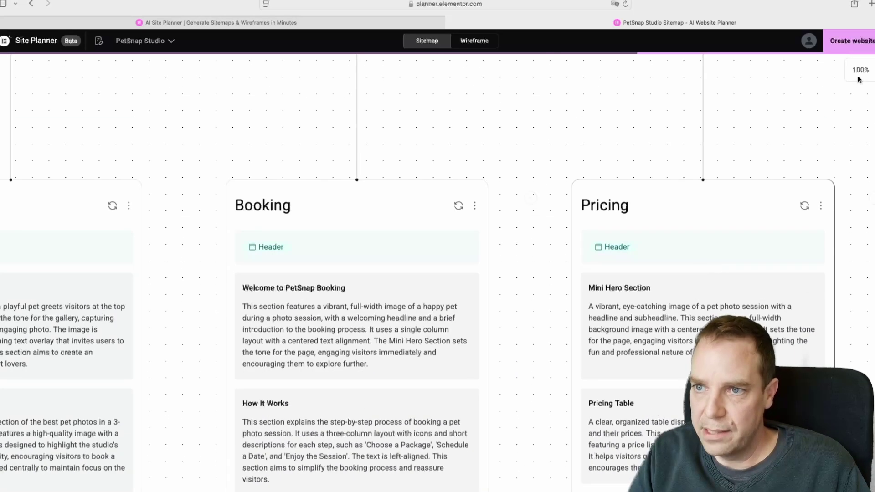
Set the sitemap zoom to 50% and survey all subpages from Gallery to Blog and their connection to the Home page.
click(861, 70)
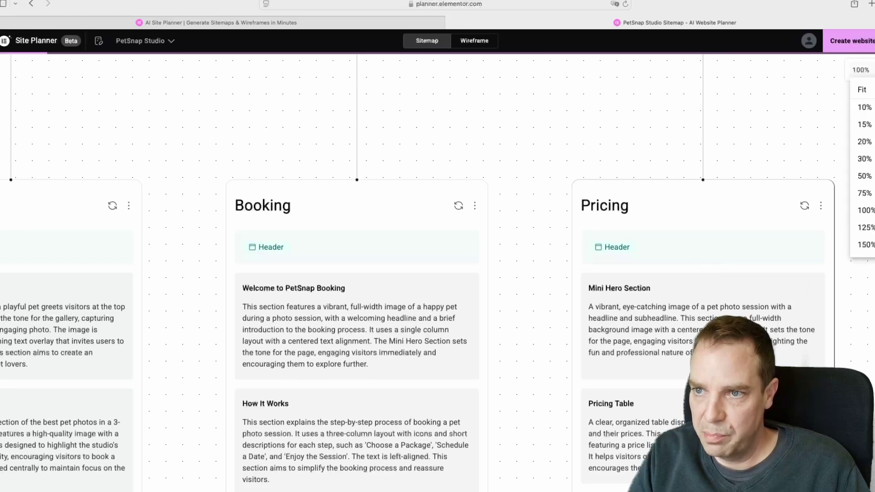
click(865, 177)
drag(700, 221, 622, 138)
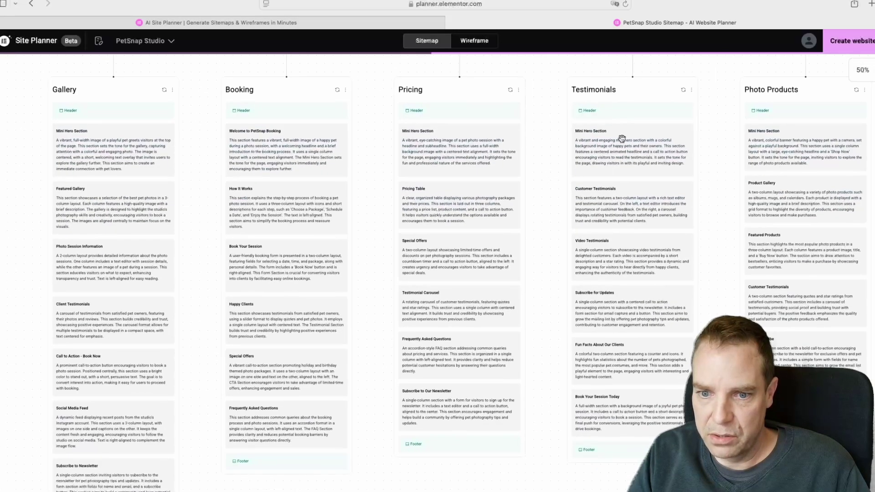
scroll(622, 138, right, 10)
scroll(623, 138, down, 6)
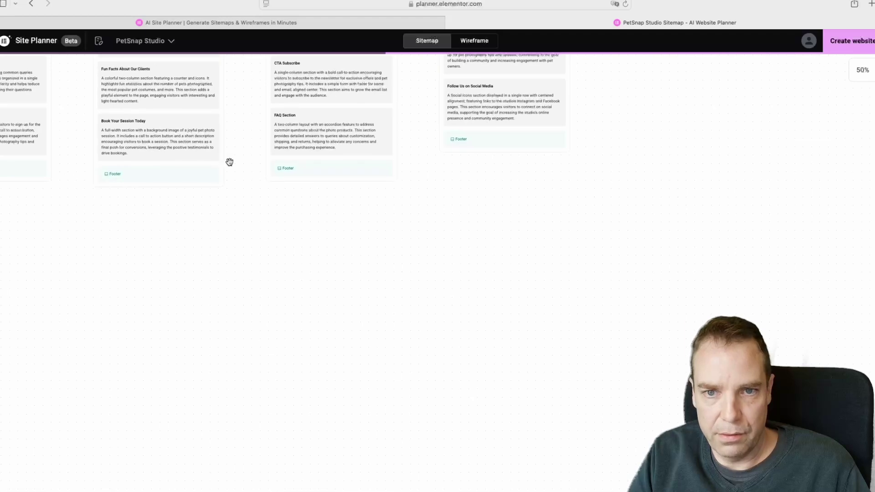
scroll(230, 162, up, 5)
scroll(229, 162, left, 2)
drag(256, 138, 286, 150)
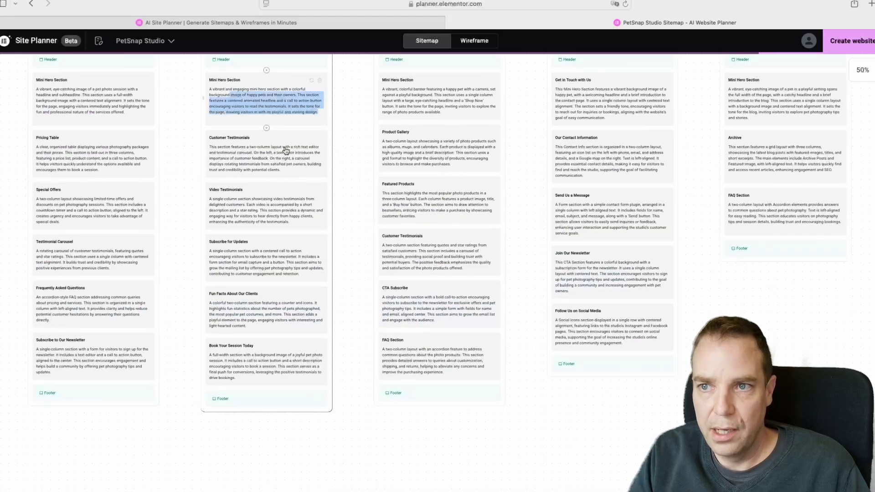
click(365, 154)
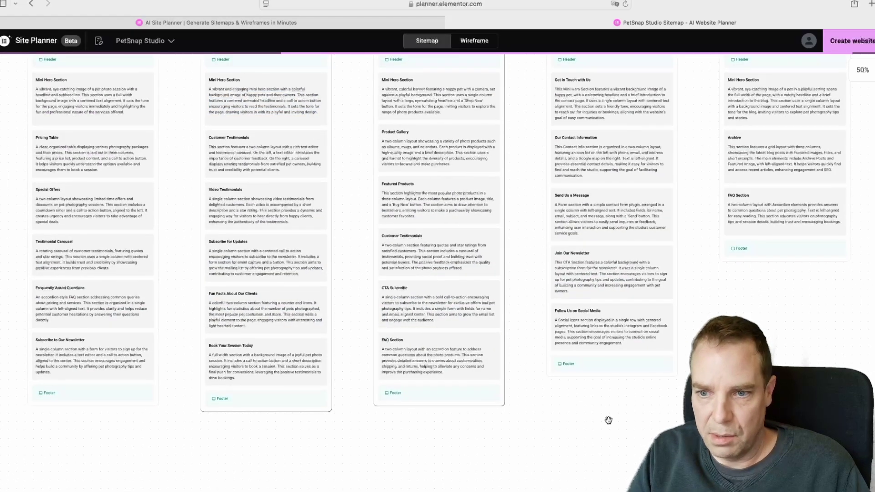
scroll(794, 331, up, 5)
scroll(480, 137, left, 5)
scroll(480, 137, up, 3)
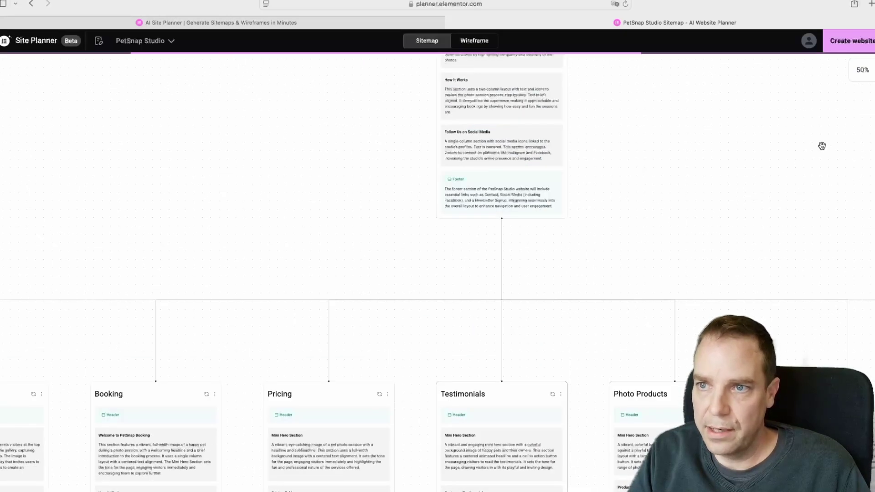
Start creating the website from the sitemap, proceed to the wireframes and dismiss the tip on customizing colors, fonts and logo.
click(873, 41)
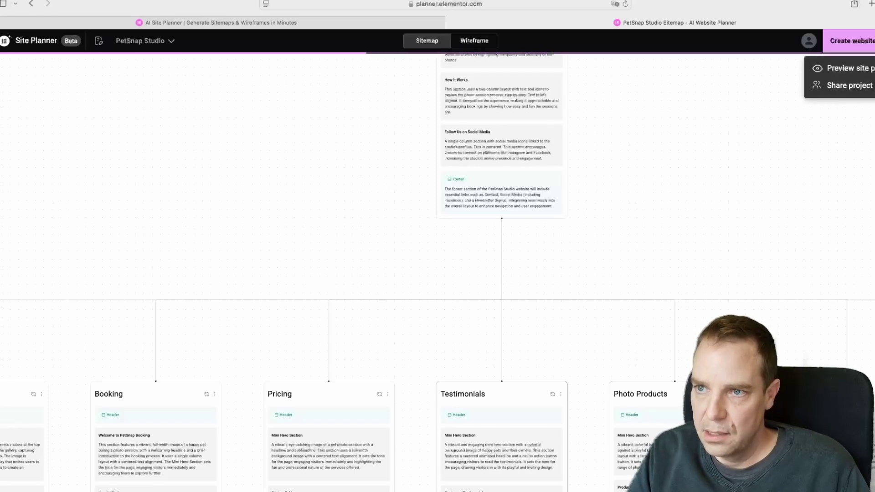
click(735, 114)
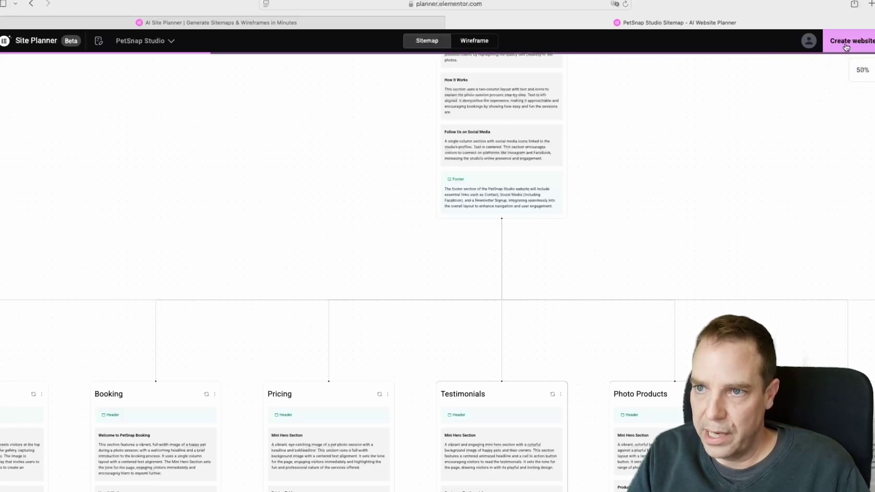
click(847, 44)
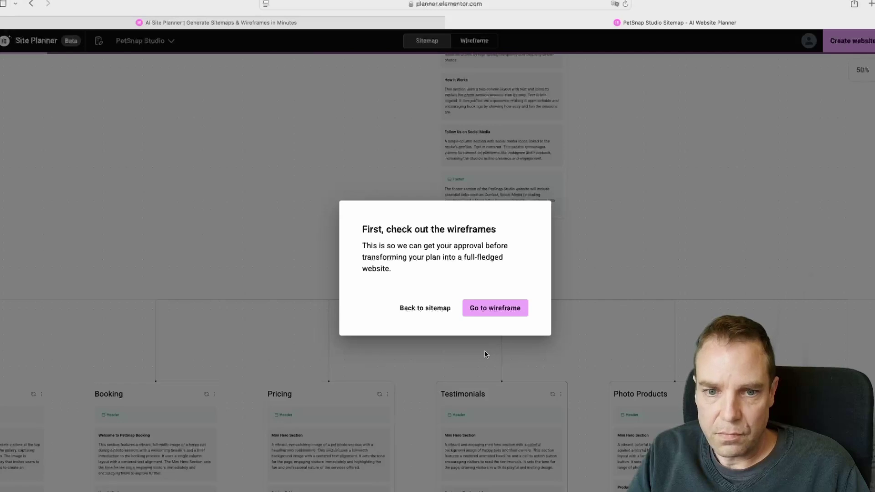
click(512, 311)
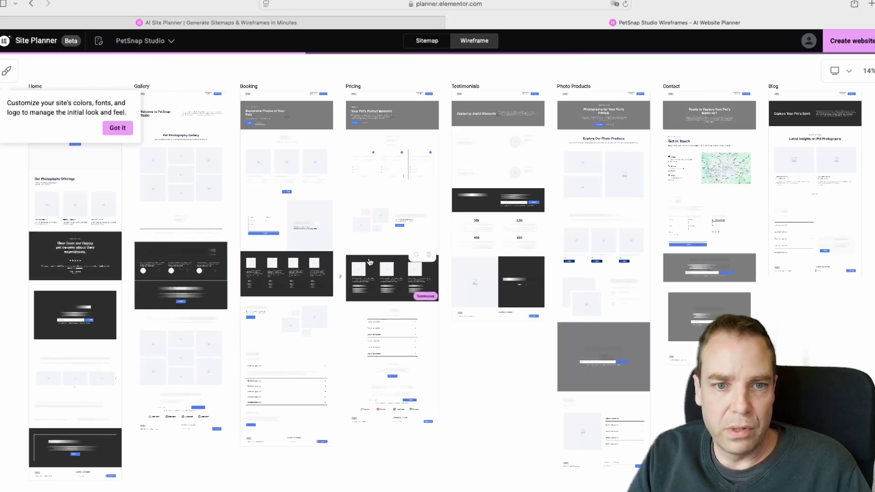
click(114, 128)
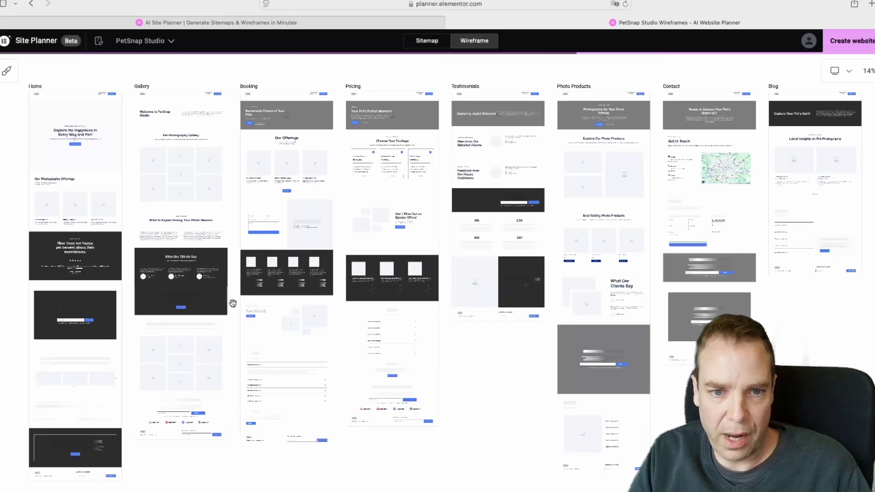
Try the wireframe overview at 100% and 75% zoom, and settle on 50%.
scroll(533, 319, up, 1)
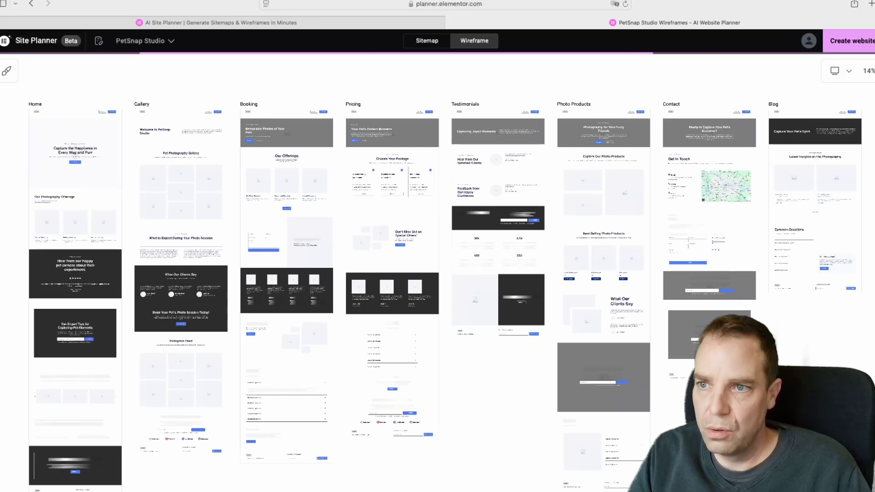
click(869, 71)
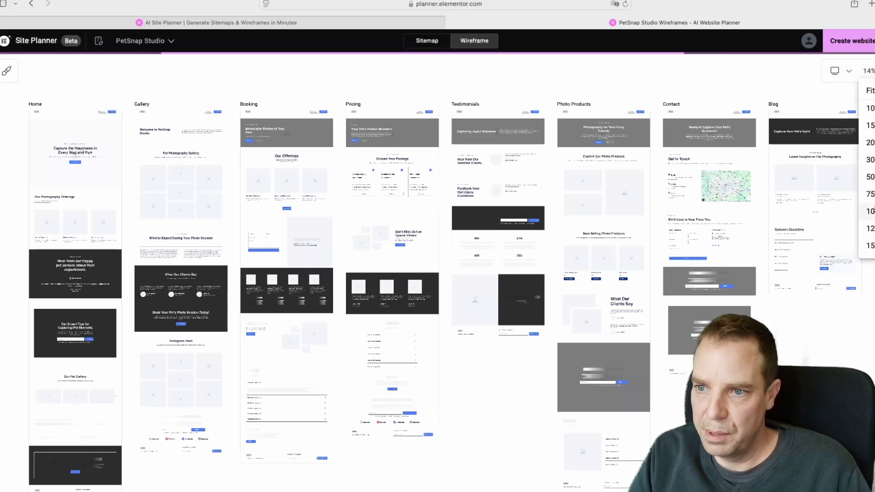
click(870, 211)
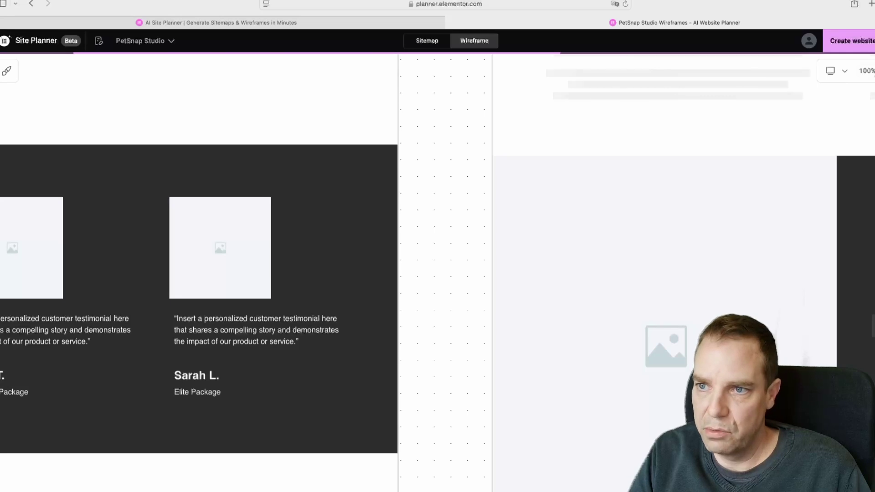
click(869, 71)
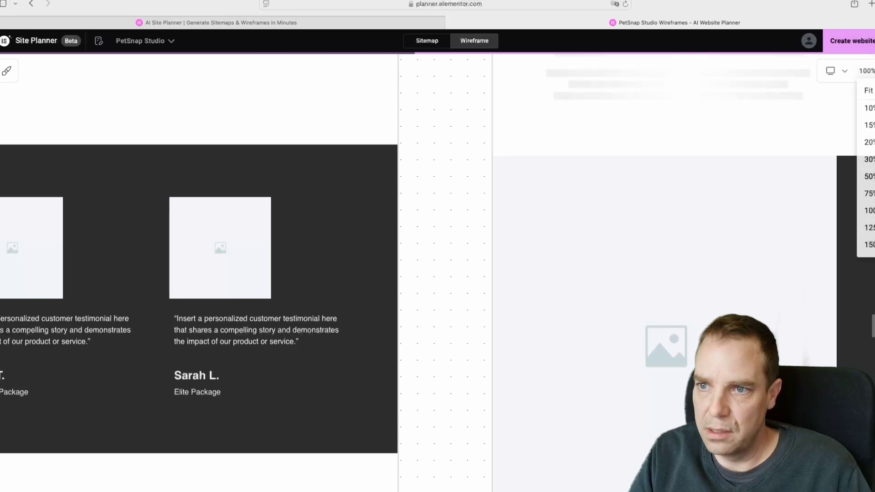
click(870, 195)
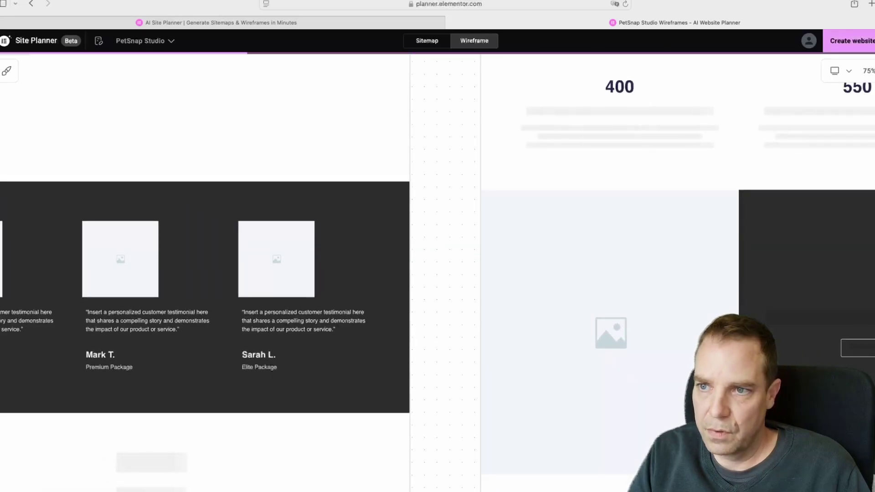
click(870, 167)
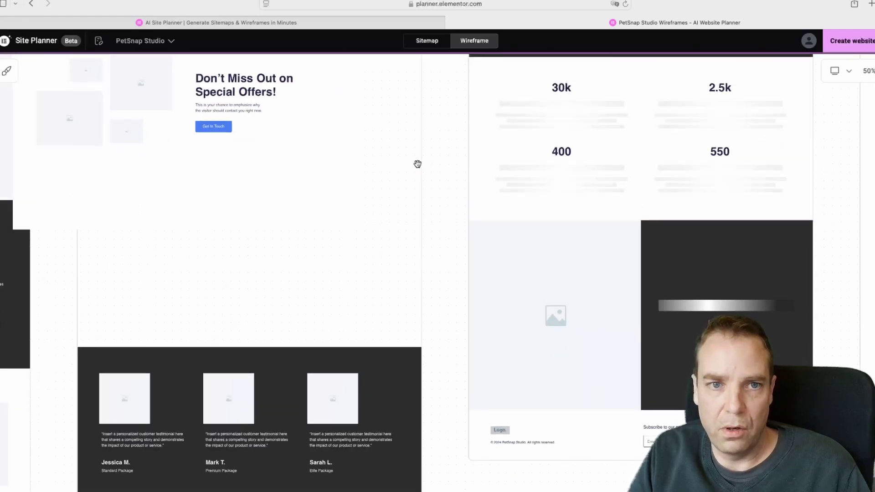
Examine the Home page wireframe from its hero through the photography offerings and client testimonial to the expert tips sign-up.
scroll(458, 110, left, 15)
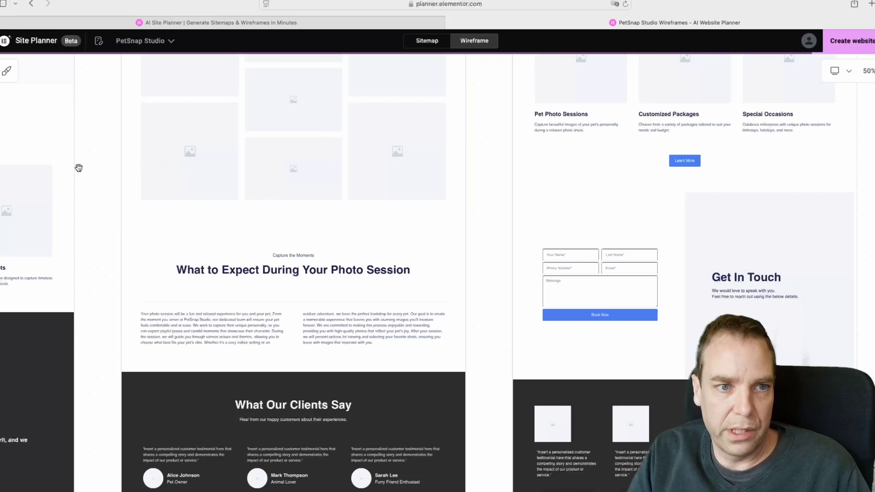
drag(78, 169, 231, 358)
drag(195, 155, 452, 297)
scroll(85, 323, down, 5)
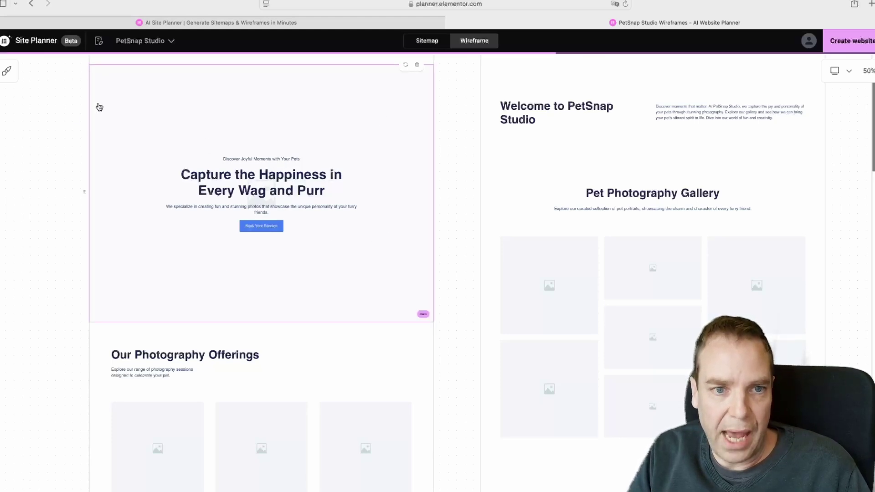
scroll(460, 306, down, 6)
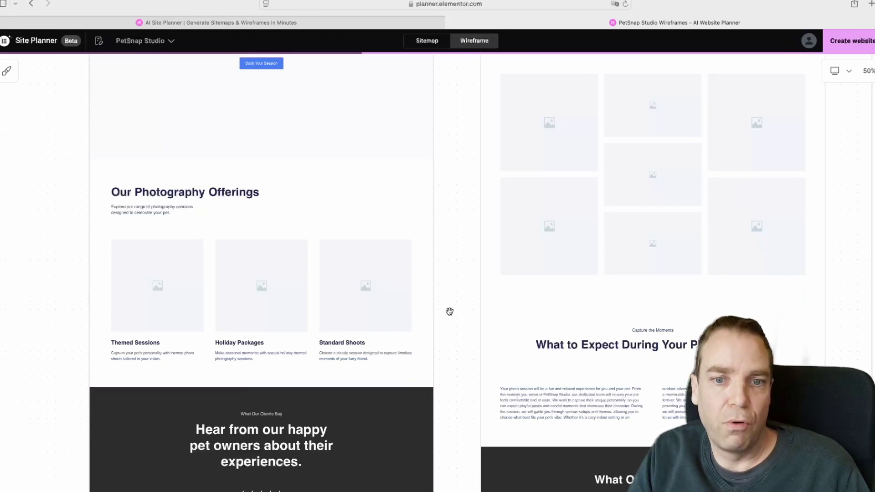
scroll(459, 353, down, 6)
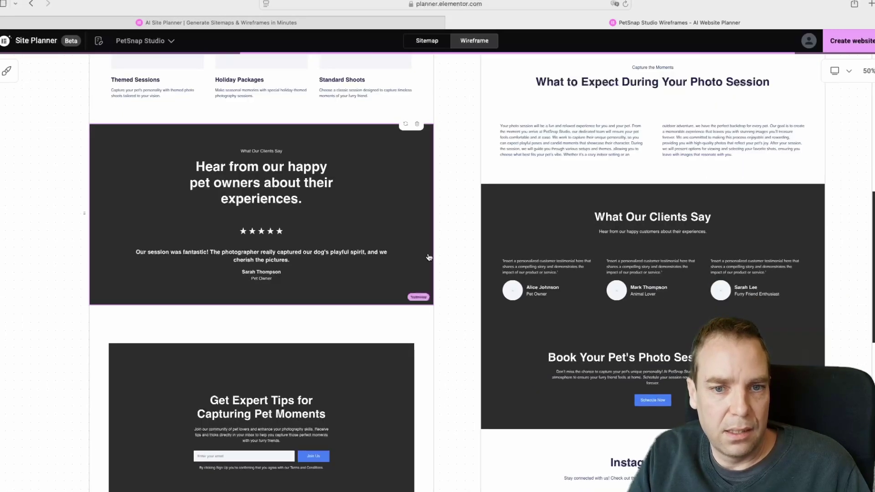
drag(441, 299, 383, 289)
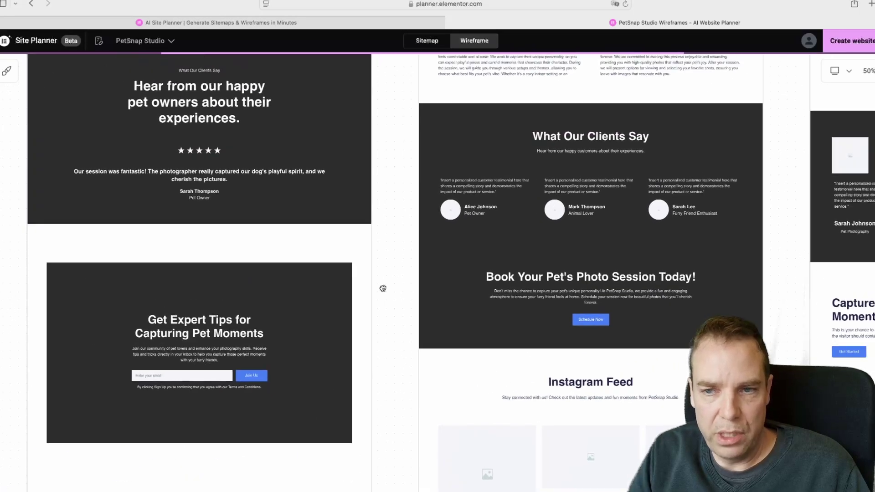
Examine the Gallery page wireframe and the opening sections of the Booking and Pricing pages.
scroll(383, 289, up, 2)
scroll(383, 289, right, 3)
drag(692, 104, 580, 428)
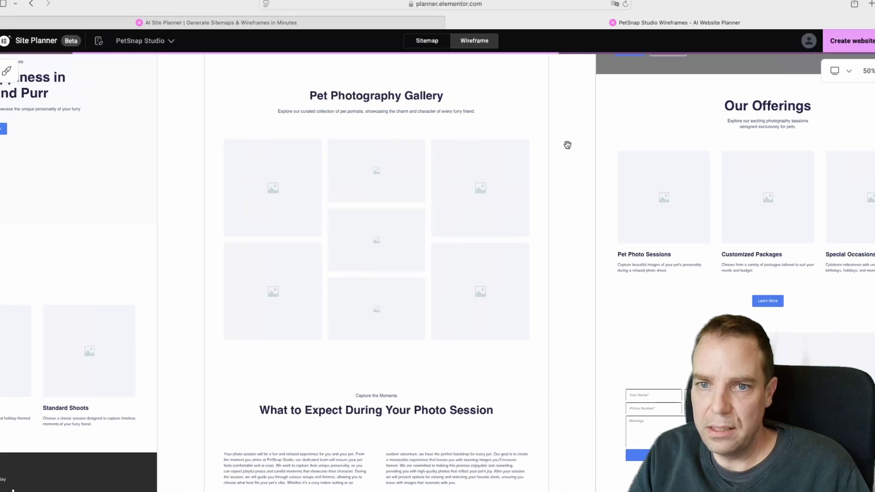
drag(567, 145, 491, 388)
drag(754, 184, 453, 152)
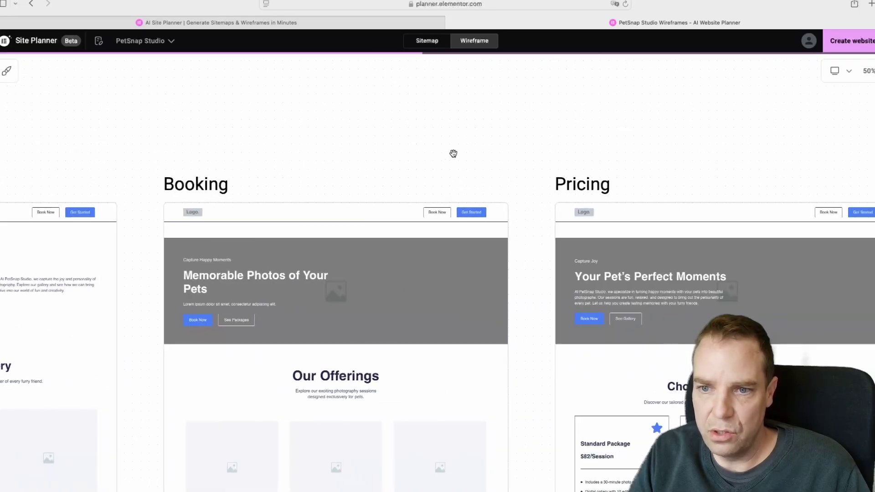
scroll(709, 187, right, 6)
drag(595, 194, 557, 136)
drag(572, 214, 483, 342)
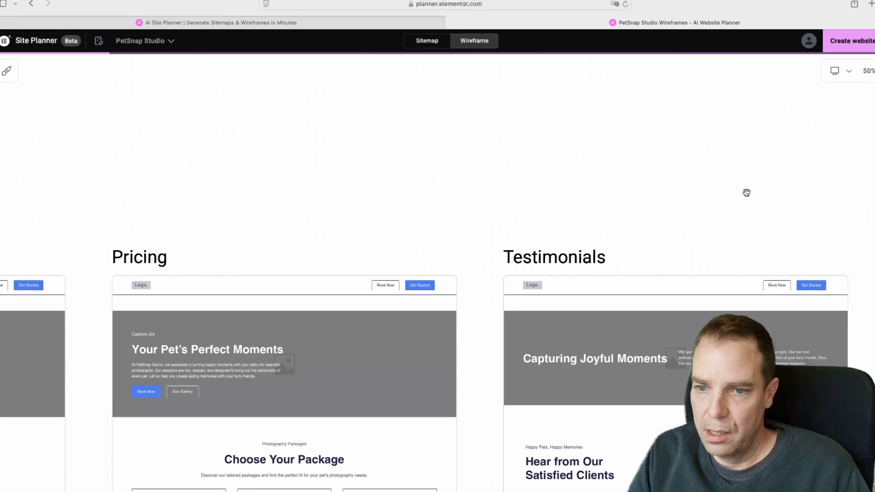
Examine the Testimonials page wireframe down to its footer, dismiss the satisfaction survey, and return to the top of the page.
drag(747, 193, 450, 152)
scroll(579, 301, down, 4)
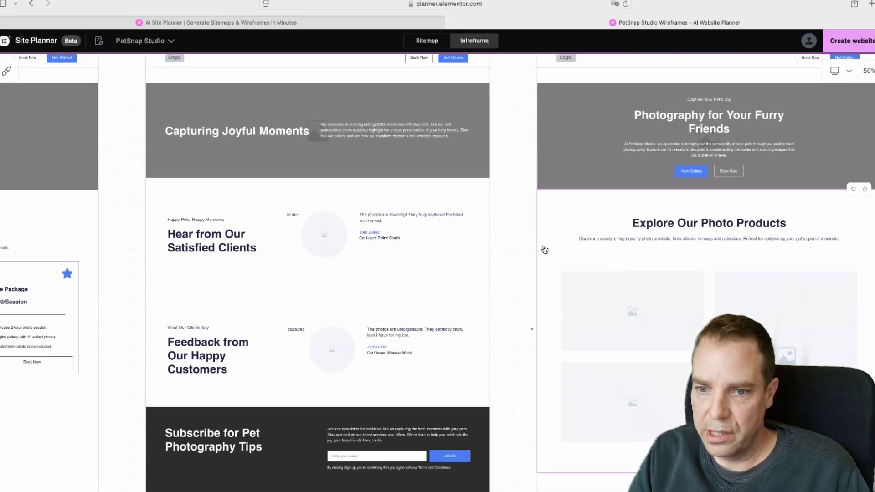
drag(504, 342, 626, 336)
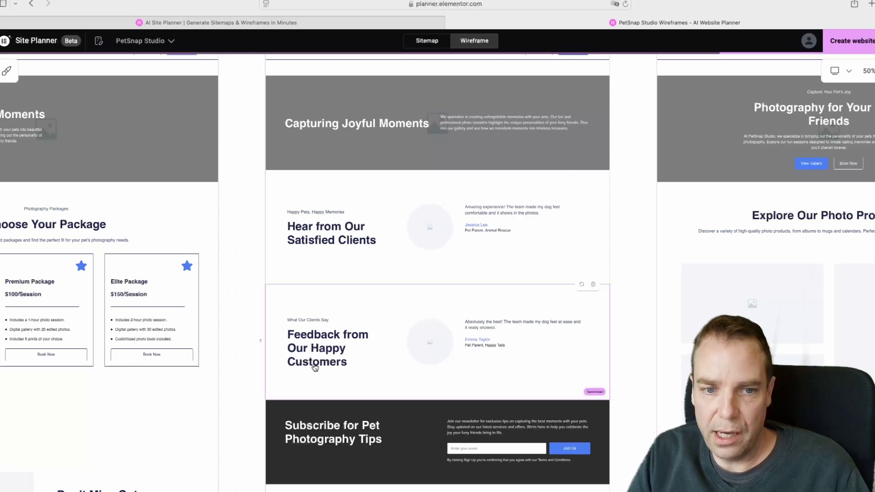
drag(623, 371, 674, 127)
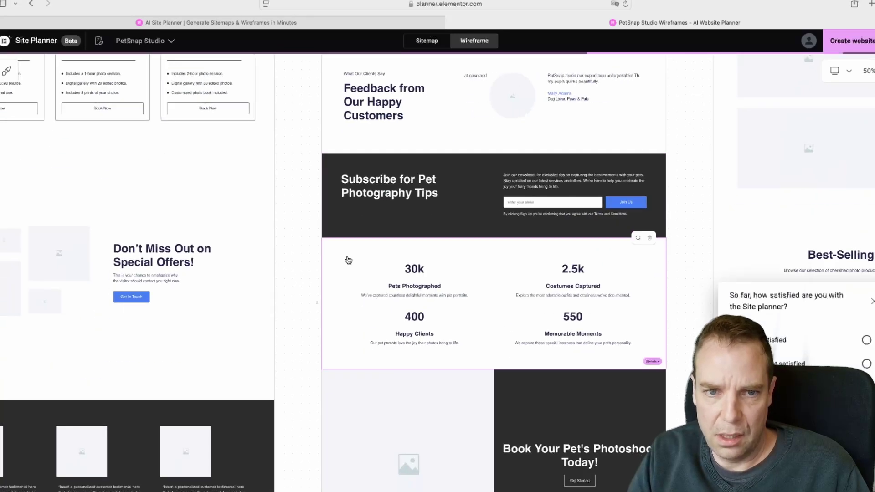
drag(306, 402, 393, 178)
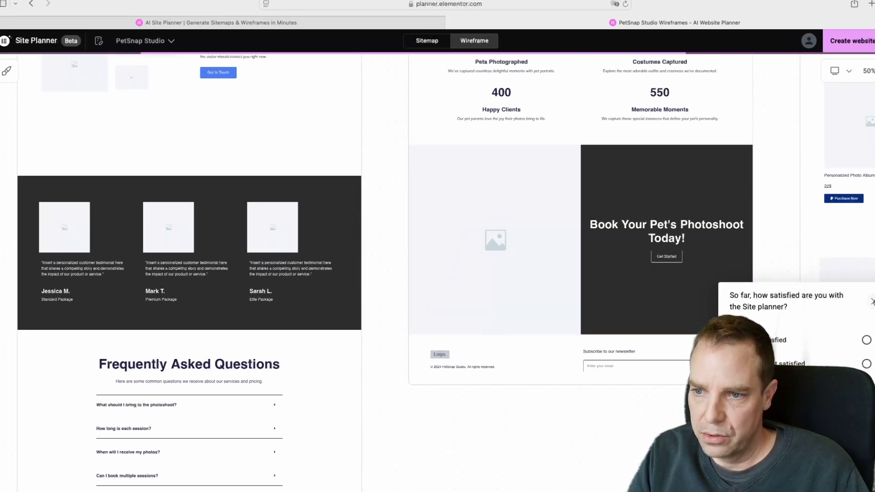
click(872, 302)
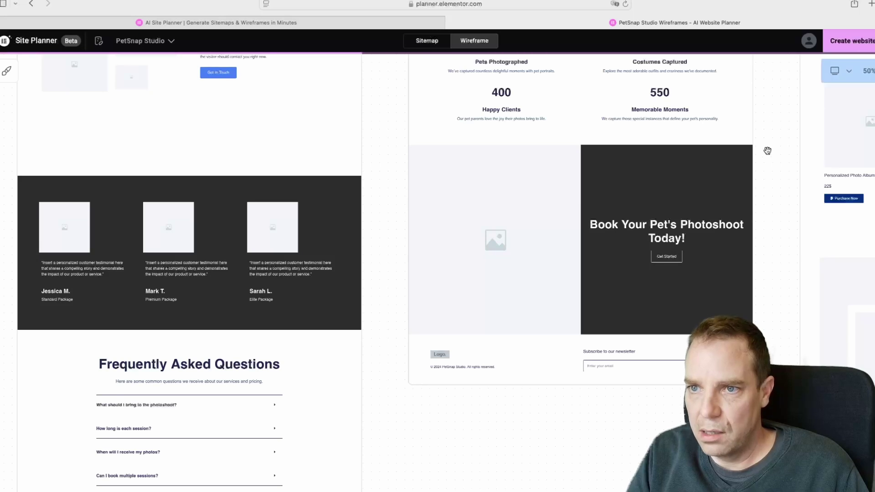
scroll(767, 151, up, 5)
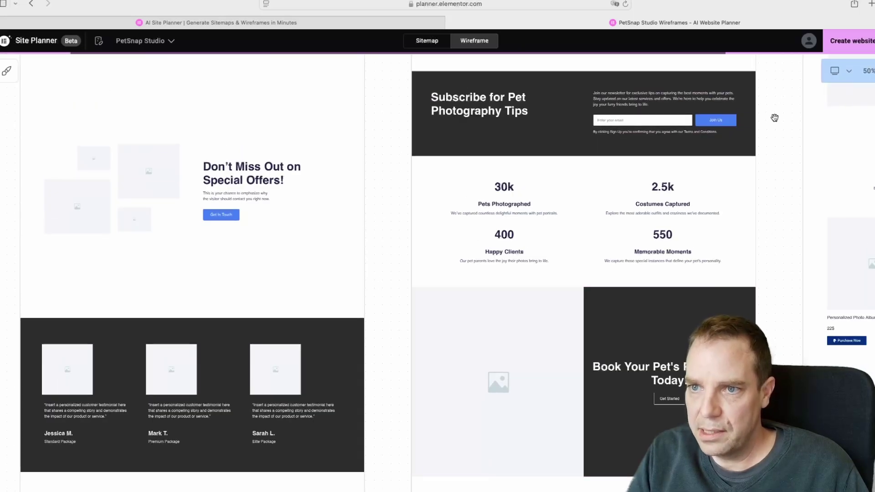
scroll(775, 118, up, 15)
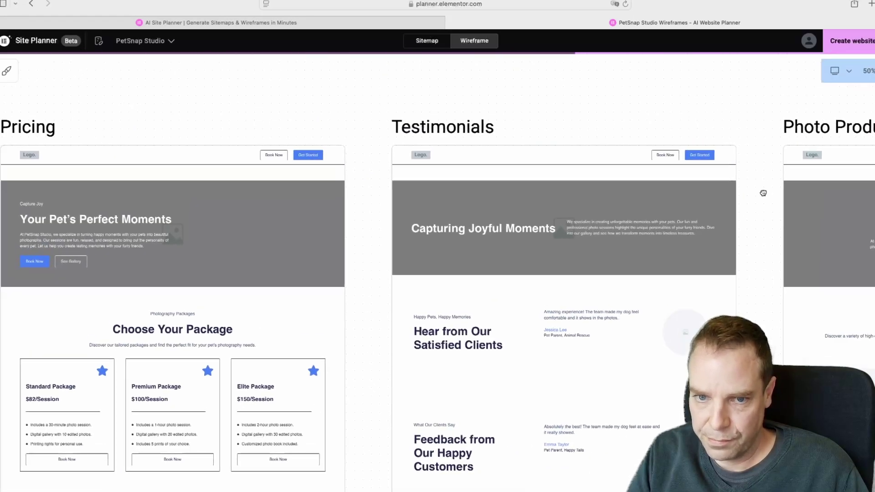
scroll(764, 194, up, 3)
Start creating the website, choose to import the kit to an existing WordPress site, and opt to download and apply it manually.
click(846, 43)
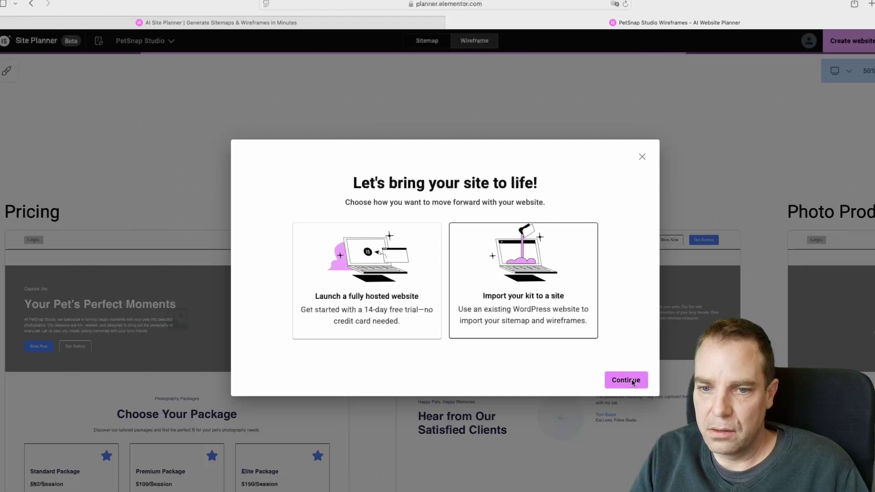
click(626, 379)
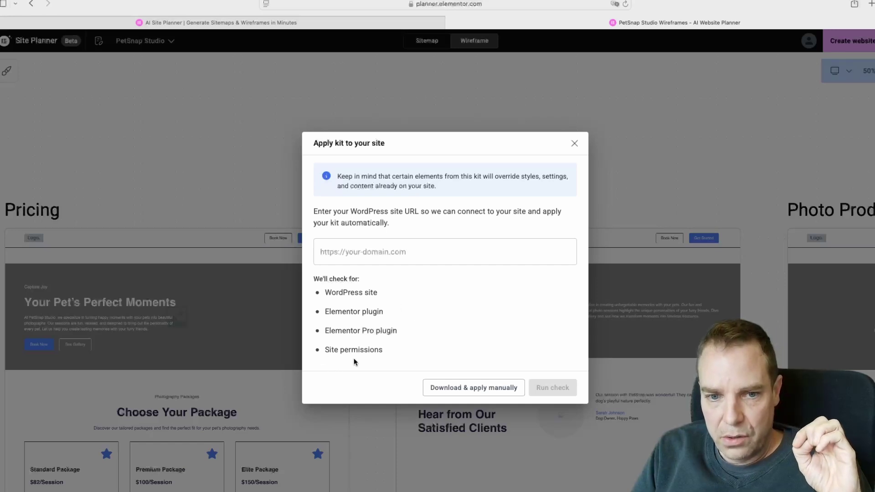
click(450, 391)
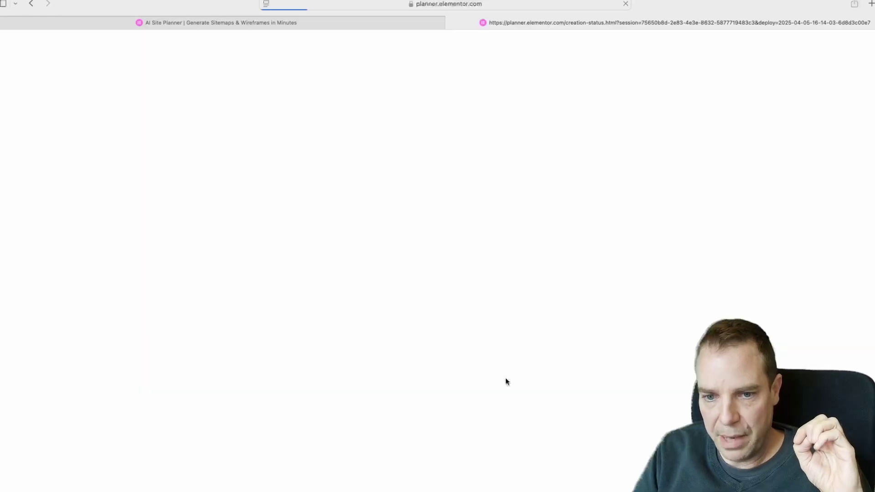